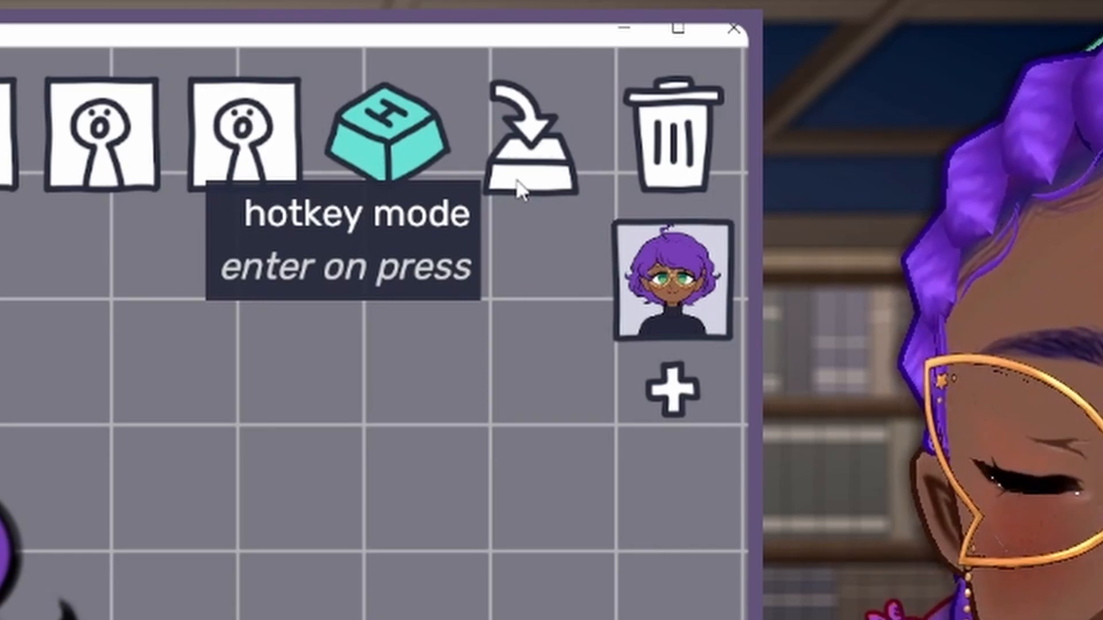
# Step: Switch the state's hotkey mode to "enter on press, leave on release" and set it back to "enter on press"
pyautogui.click(520, 190)
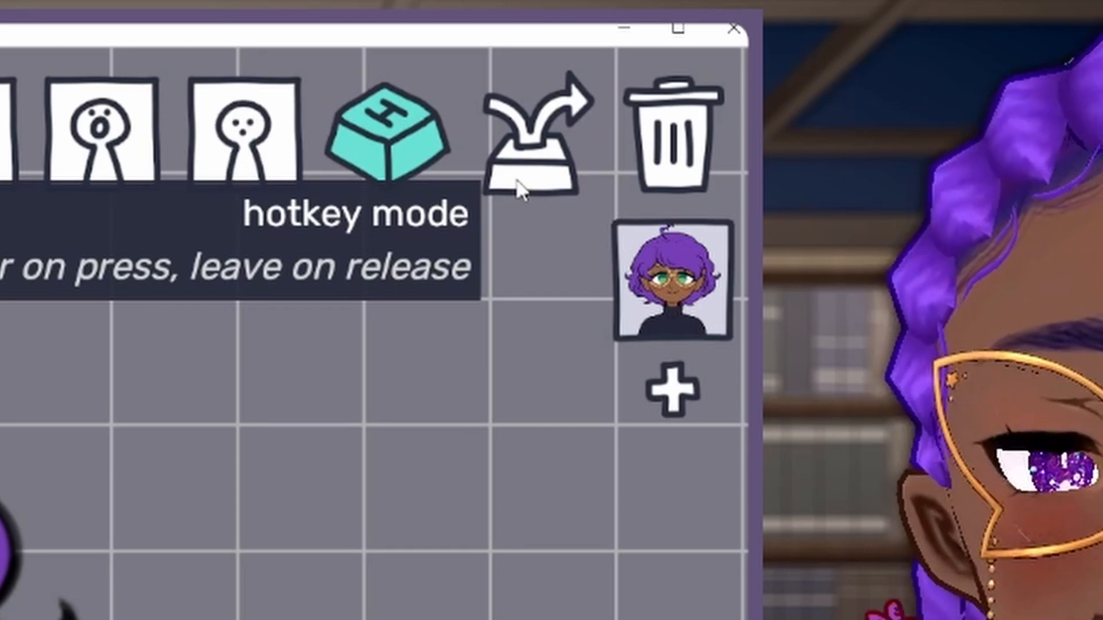
pyautogui.click(520, 190)
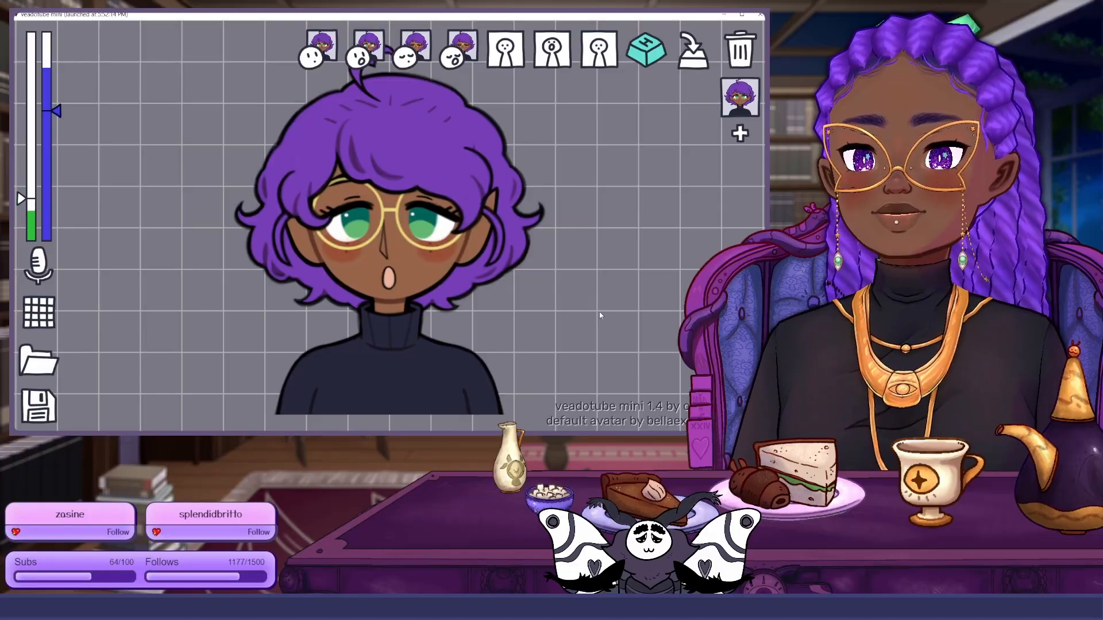
# Step: Set the first state's three motion effects to the blue, yellow and orange options
pyautogui.click(507, 52)
pyautogui.click(560, 56)
pyautogui.click(566, 60)
pyautogui.click(599, 53)
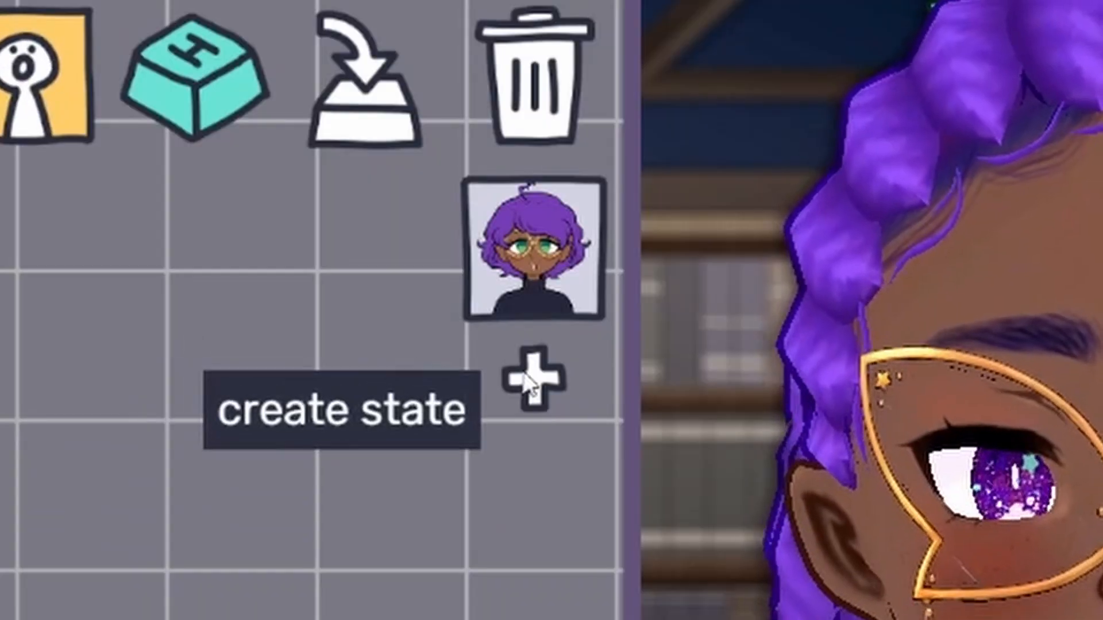
# Step: Create a second state and load side-eye expression images for its mouth and blink poses
pyautogui.click(740, 133)
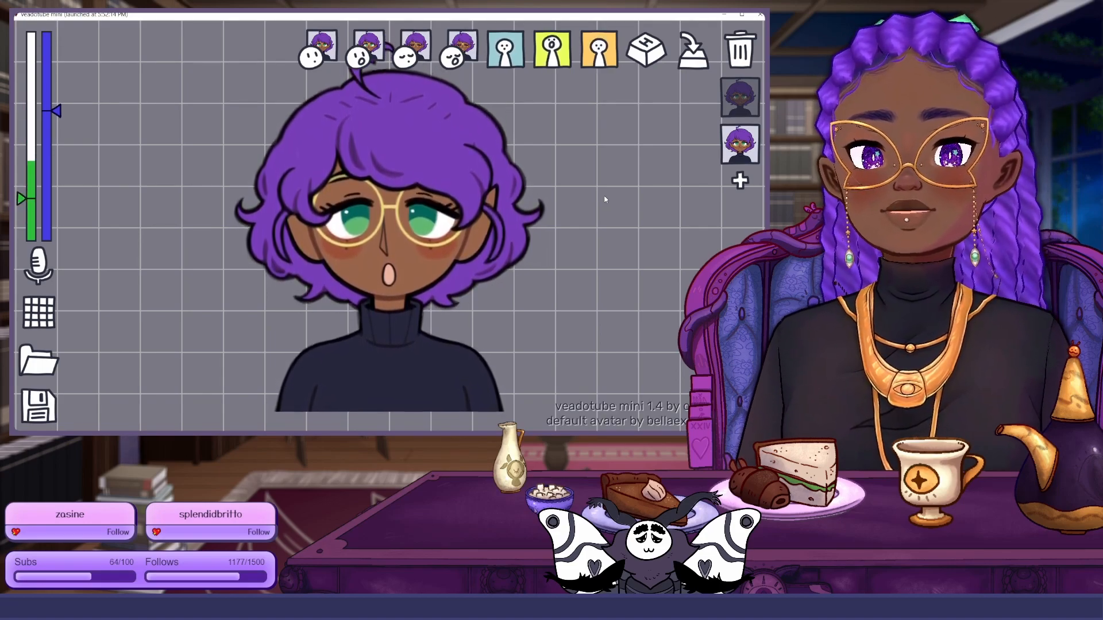
pyautogui.click(416, 49)
pyautogui.click(468, 60)
pyautogui.doubleClick(152, 237)
pyautogui.click(467, 44)
pyautogui.click(517, 49)
pyautogui.doubleClick(196, 236)
pyautogui.click(375, 45)
pyautogui.click(424, 53)
pyautogui.doubleClick(238, 236)
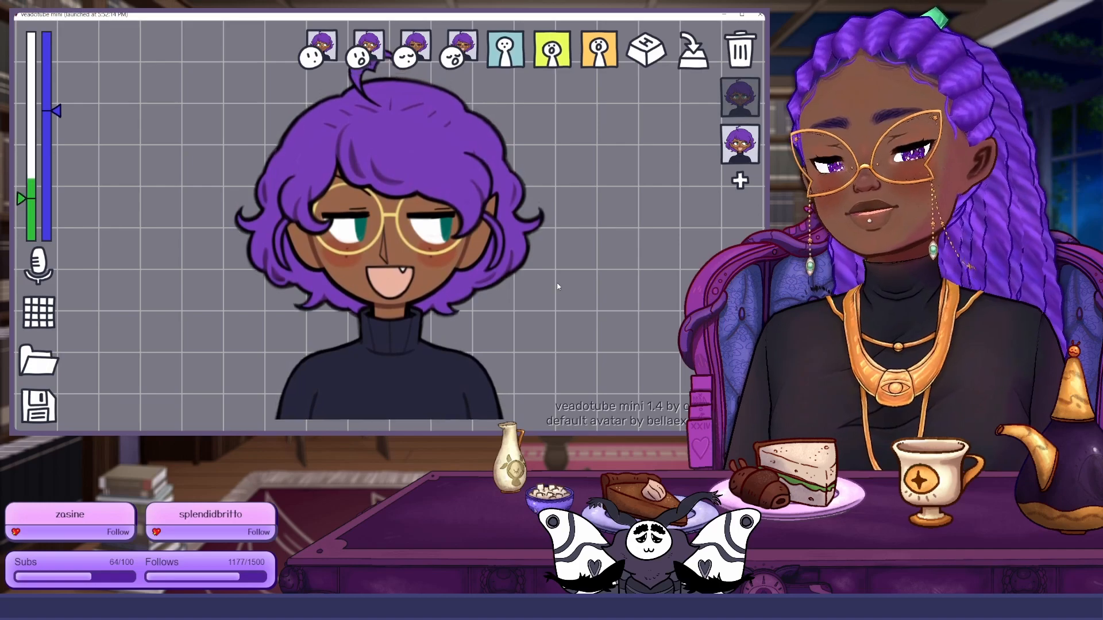
# Step: Change the second state's first two motion effects to the yellow and orange options
pyautogui.click(505, 48)
pyautogui.click(552, 49)
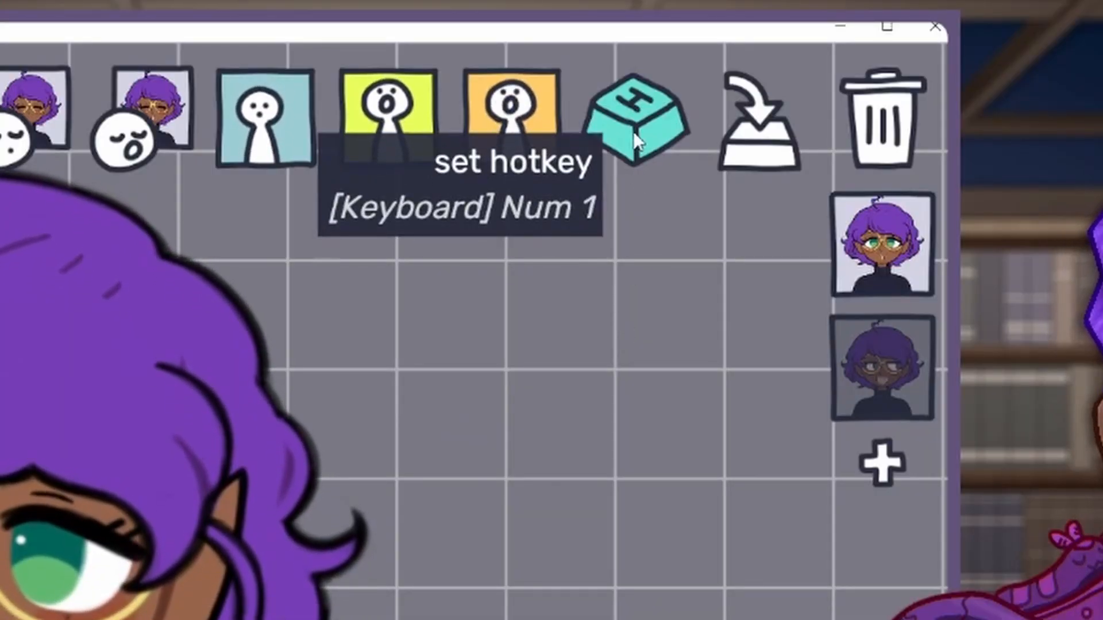
# Step: Assign Num 1 as the first state's hotkey and try it out
pyautogui.click(633, 131)
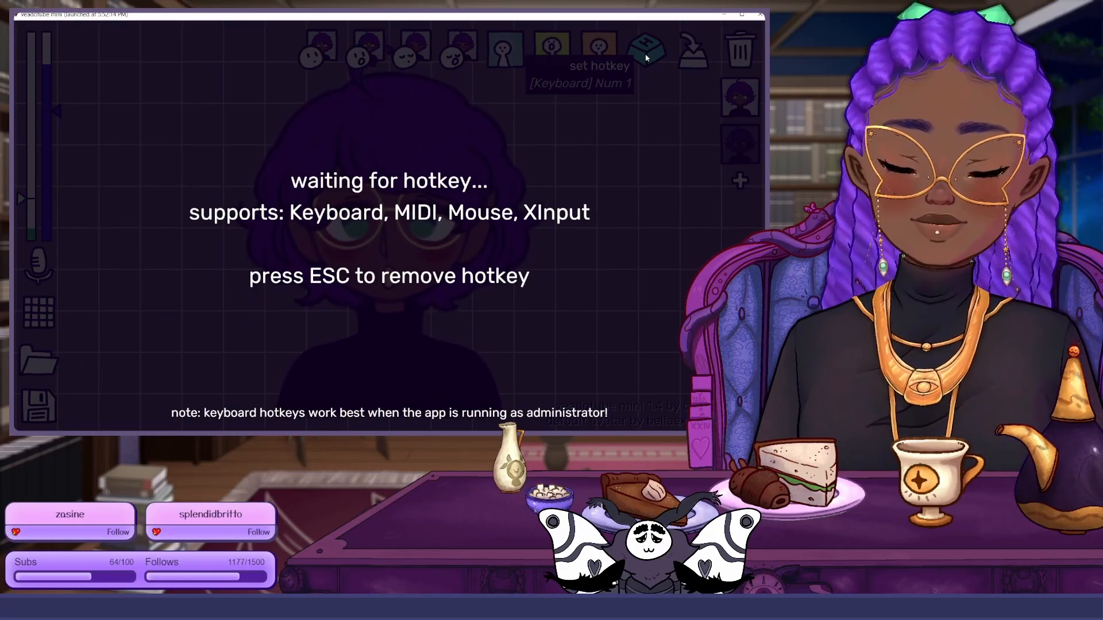
pyautogui.press('KP_1')
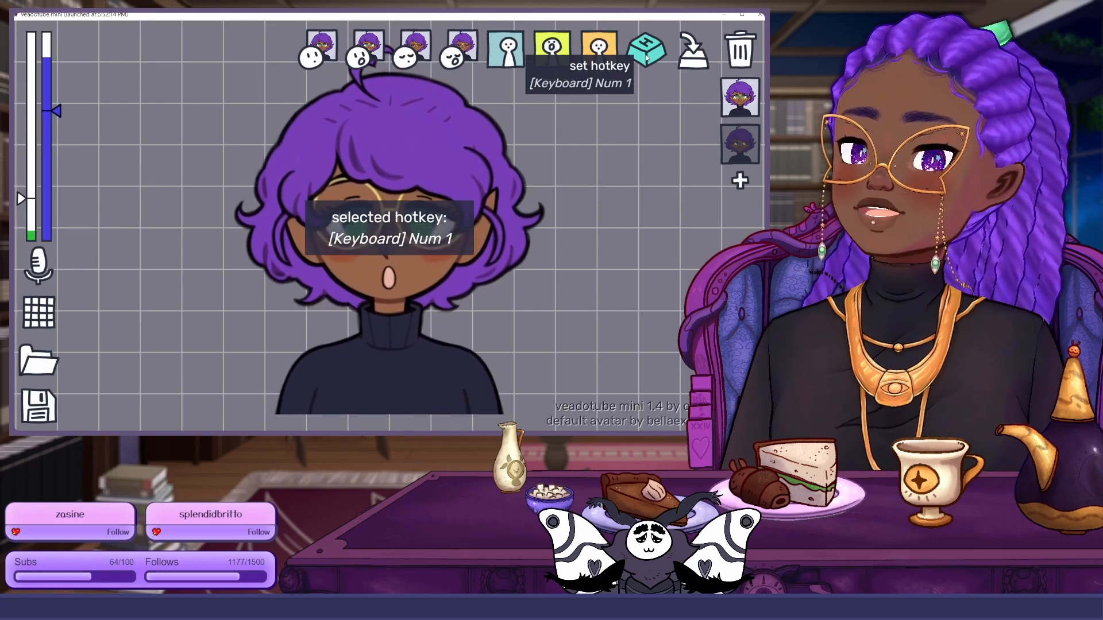
pyautogui.press('KP_1')
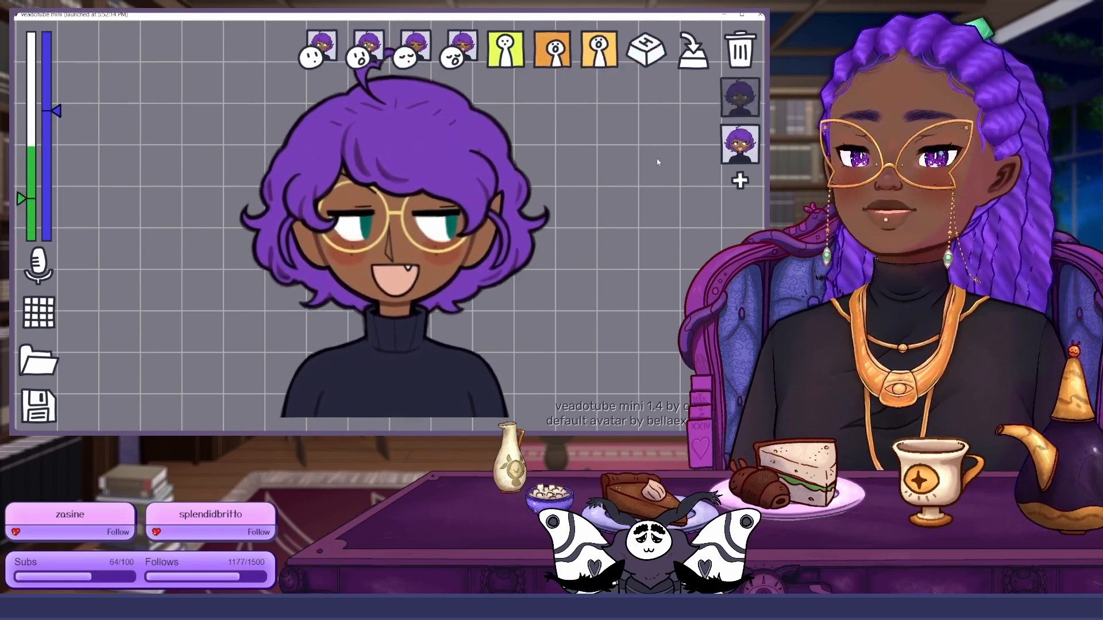
# Step: Assign Num 2 as the second state's hotkey and test switching between both states with Num 1 and Num 2
pyautogui.click(659, 66)
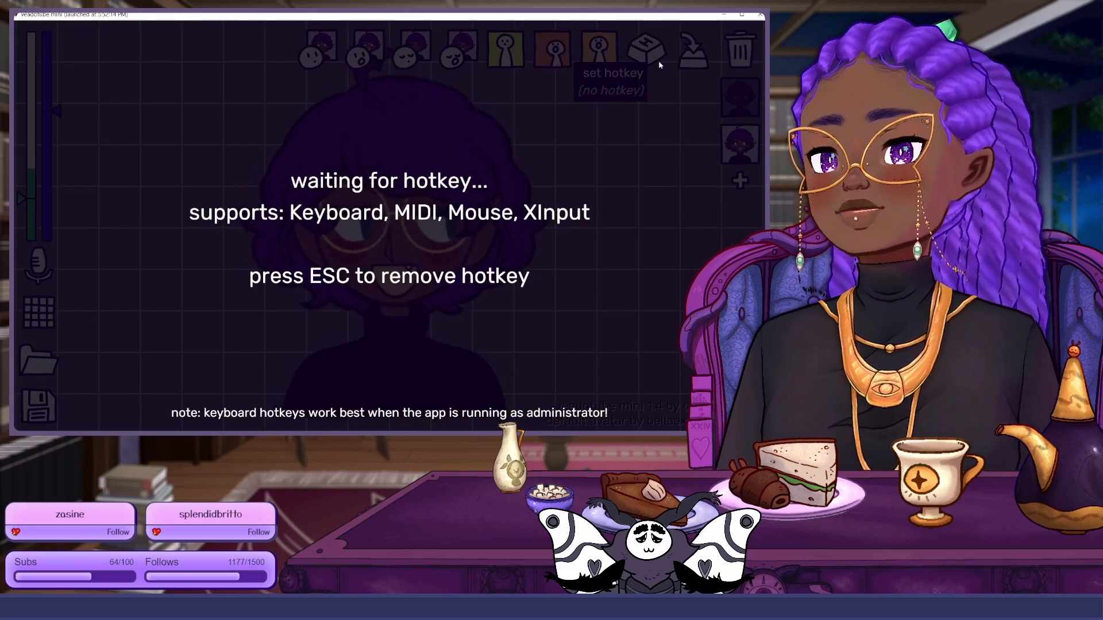
pyautogui.press('KP_2')
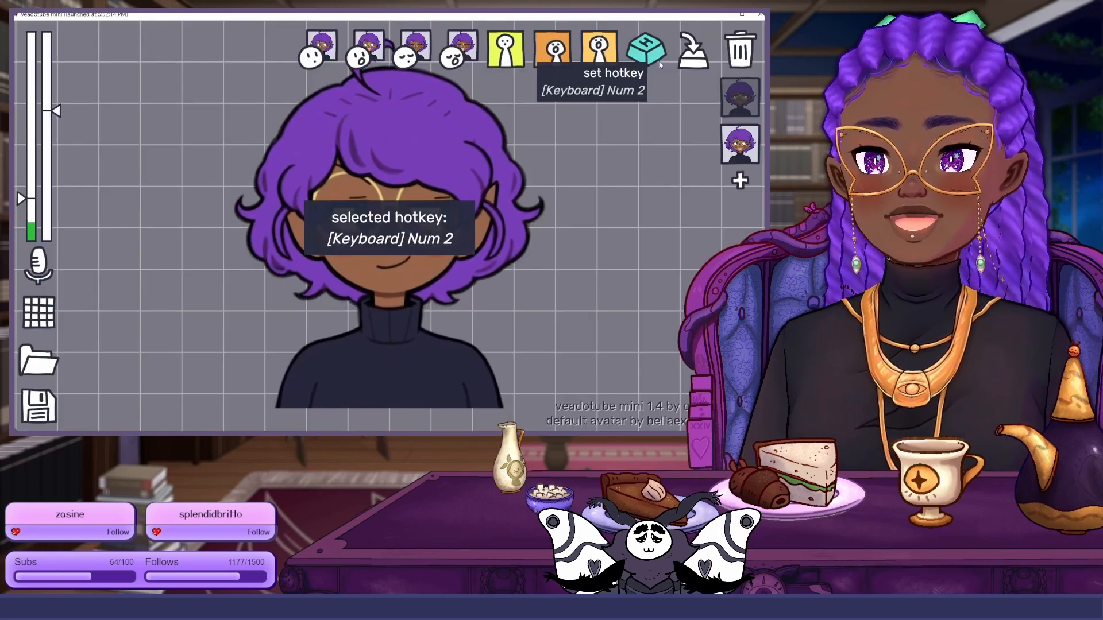
pyautogui.press('KP_1')
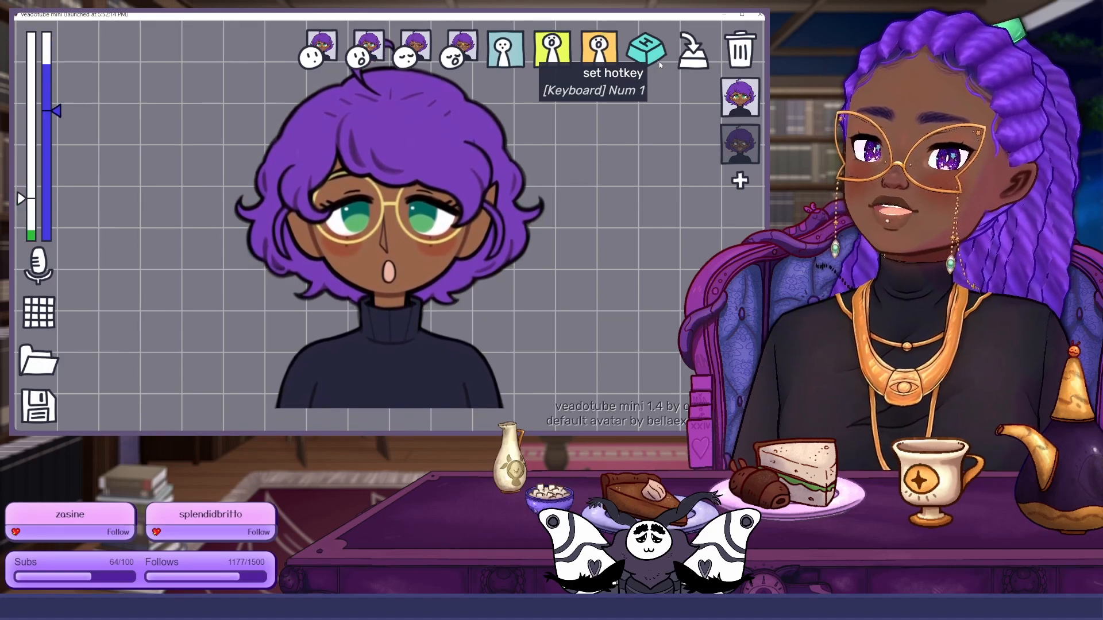
pyautogui.press('KP_2')
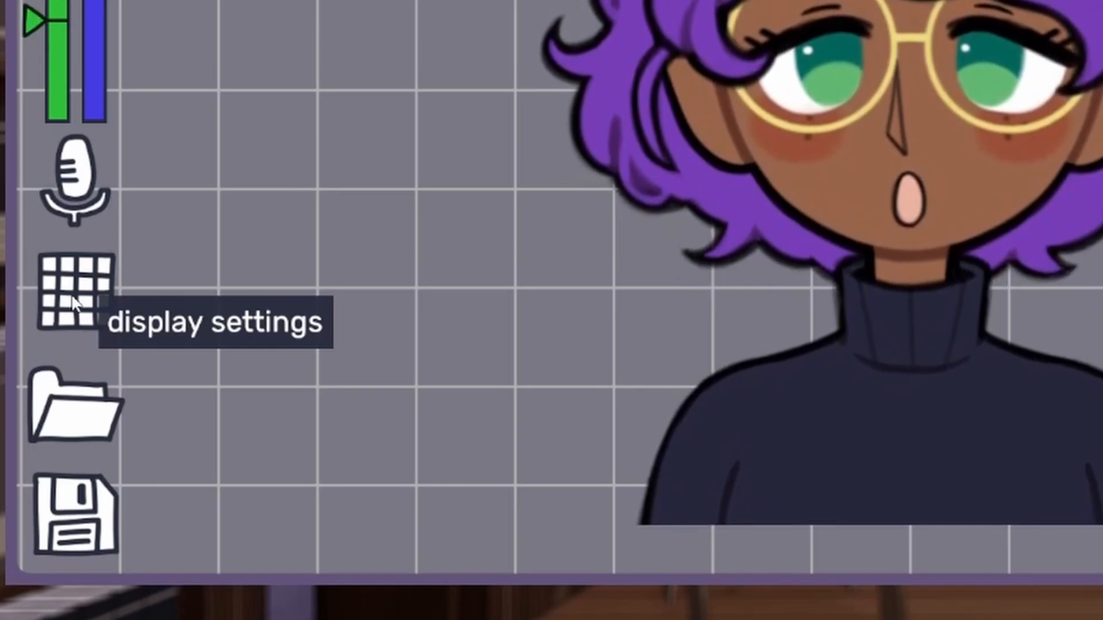
# Step: Cycle the display background through its options back to grey and hide the interface, leaving only the avatar on a plain background
pyautogui.click(74, 303)
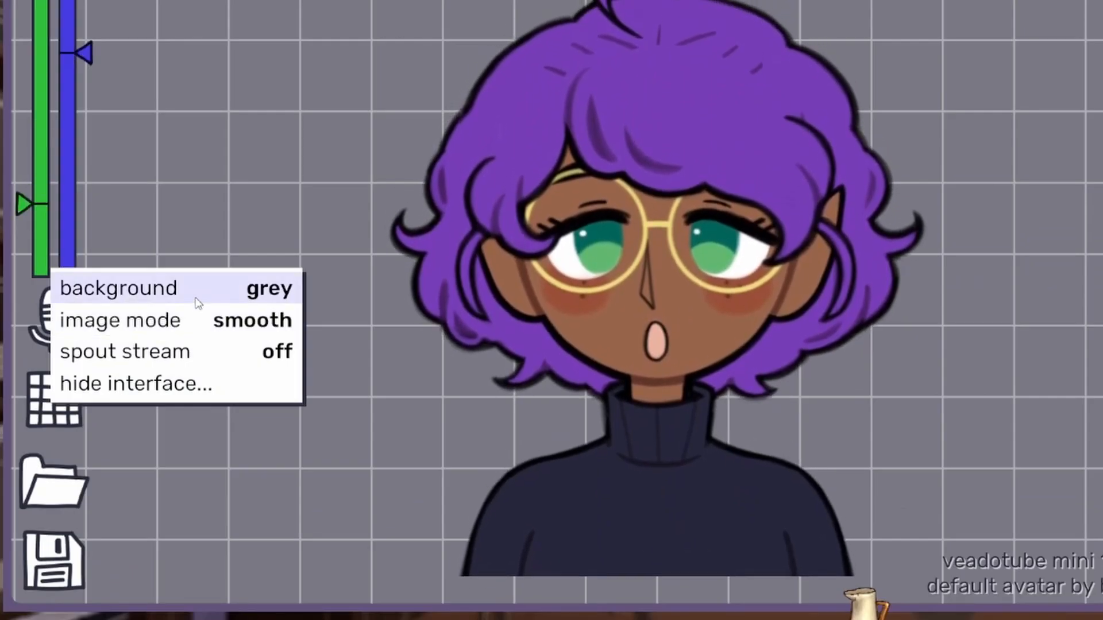
pyautogui.click(197, 302)
pyautogui.click(197, 302)
pyautogui.click(197, 303)
pyautogui.click(197, 303)
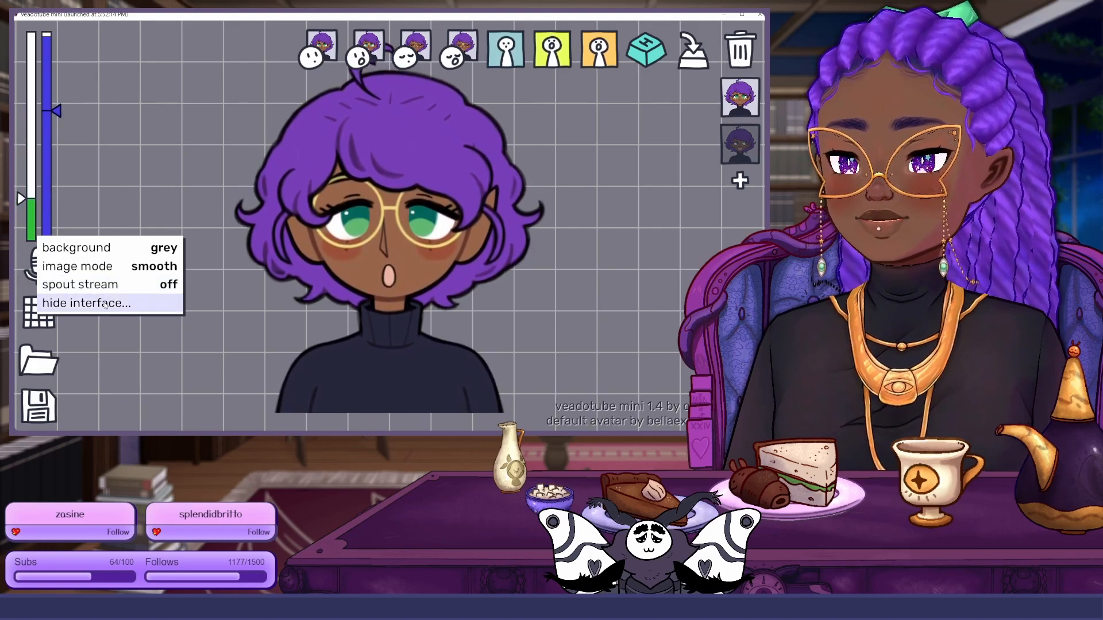
pyautogui.click(395, 325)
pyautogui.hotkey('alt', 'Tab')
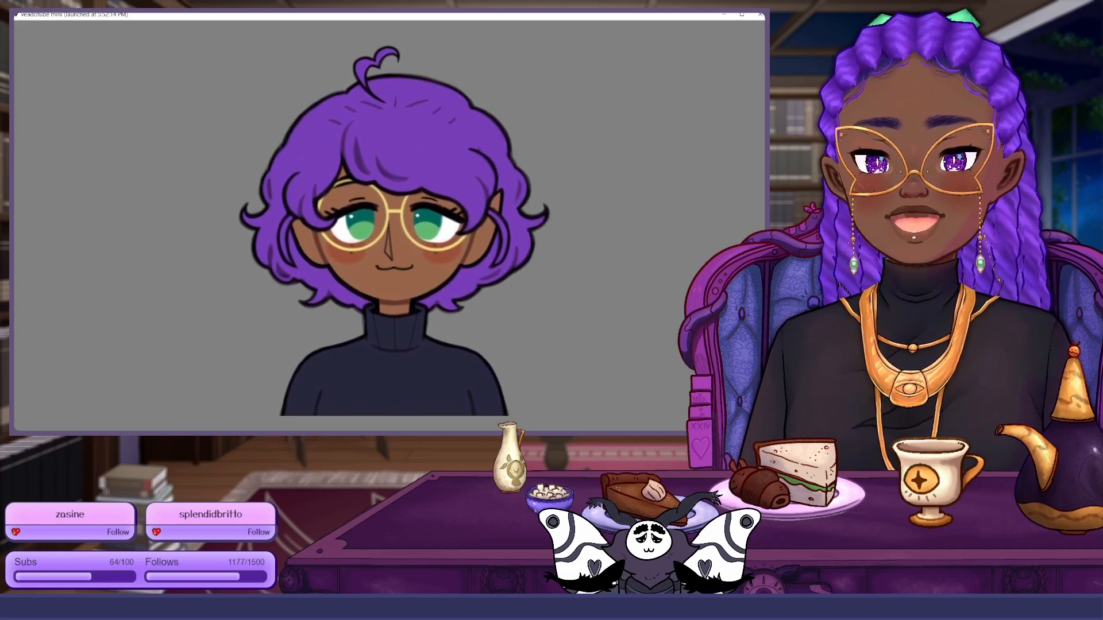
# Step: Save the avatar setup as avatar.veadomini in the STREAMING folder
pyautogui.moveTo(556, 113)
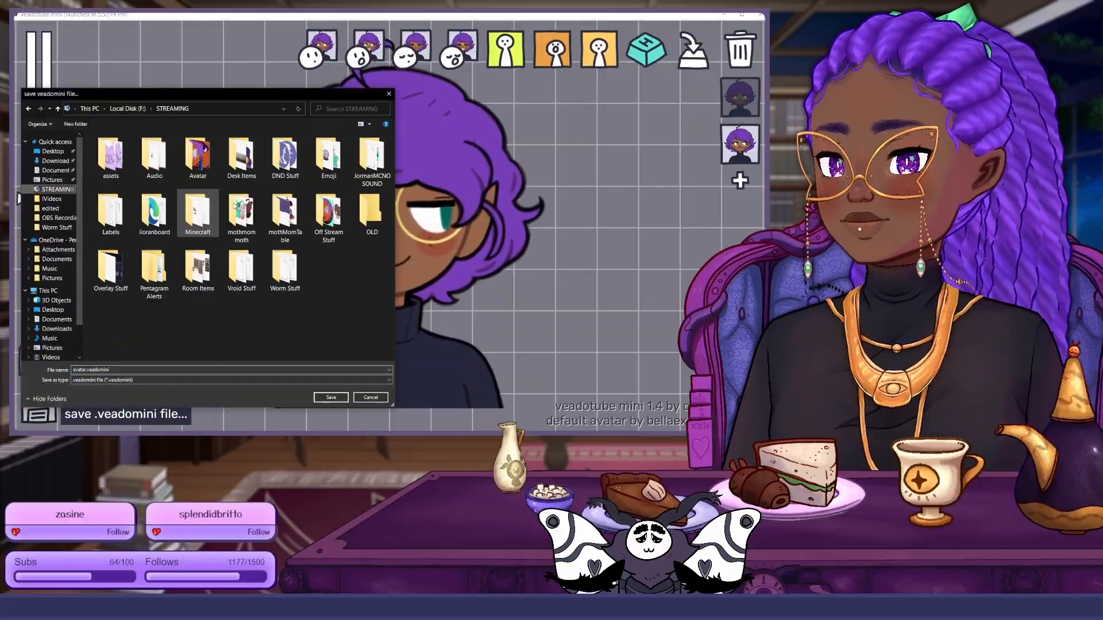
pyautogui.press('Return')
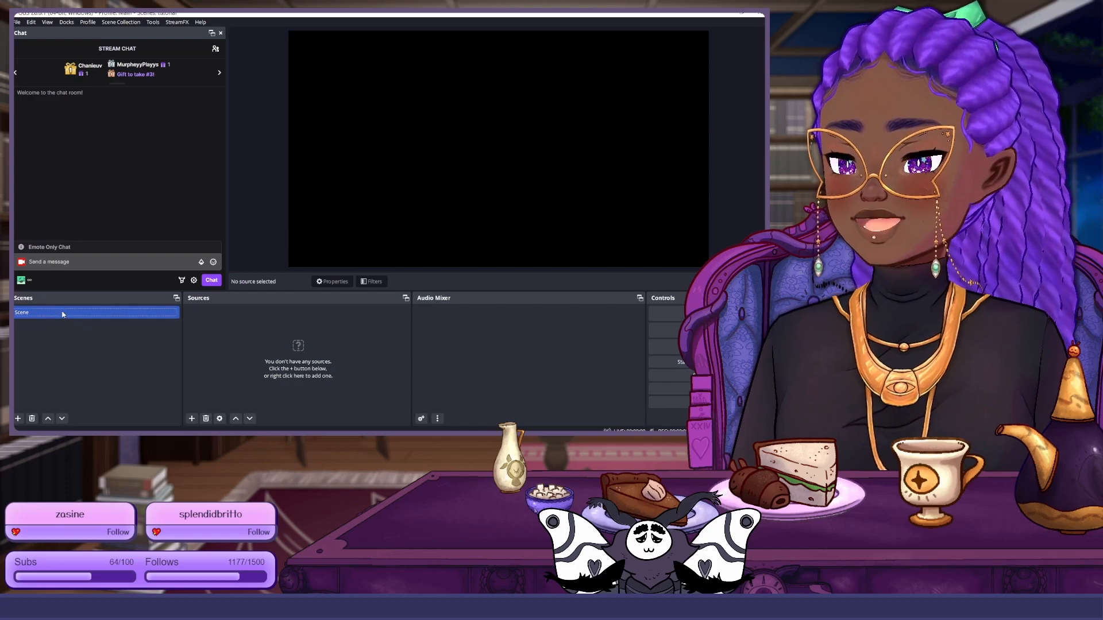
# Step: Switch to OBS and rename the existing scene as NS PNGtuber
pyautogui.rightClick(62, 312)
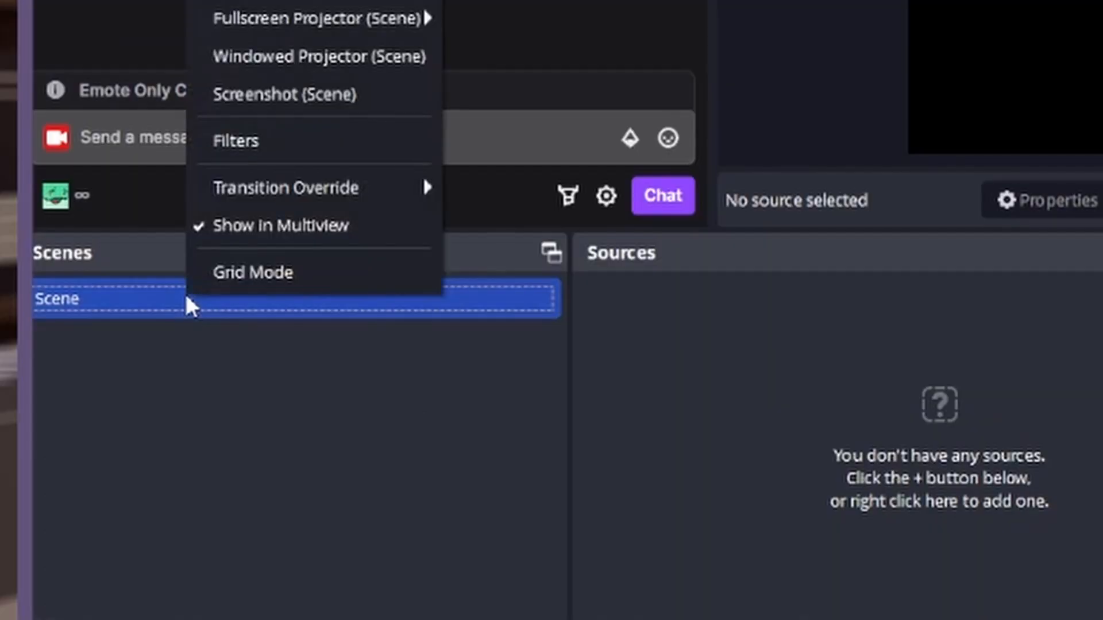
pyautogui.click(76, 182)
pyautogui.write('NS PNGtuber')
pyautogui.press('Return')
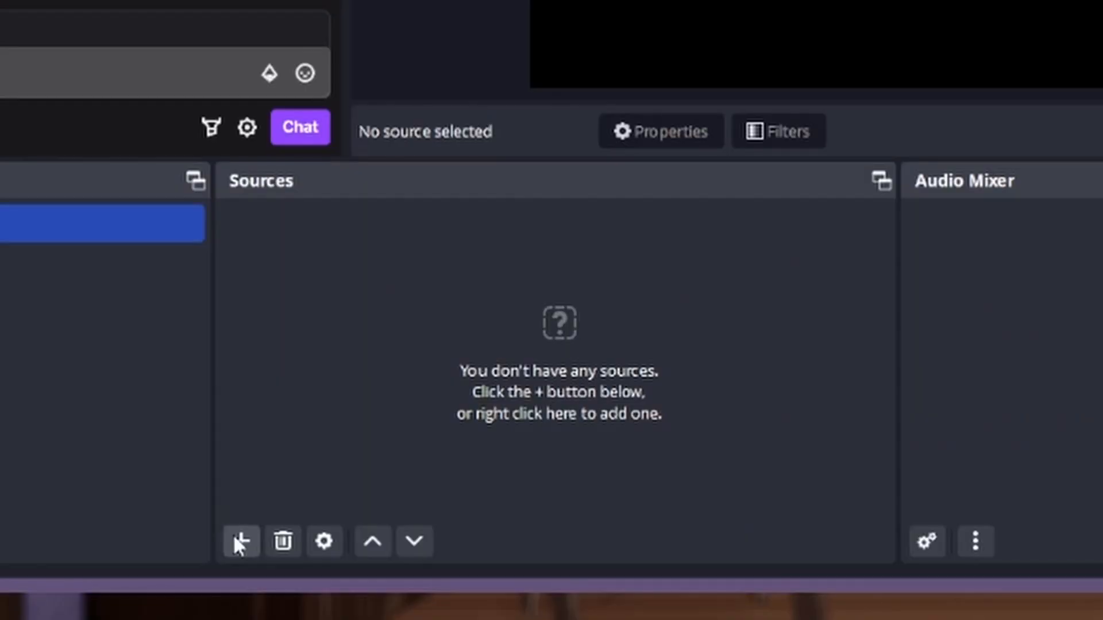
# Step: Add a Game Capture source named PNGtuber Source to the scene
pyautogui.click(191, 419)
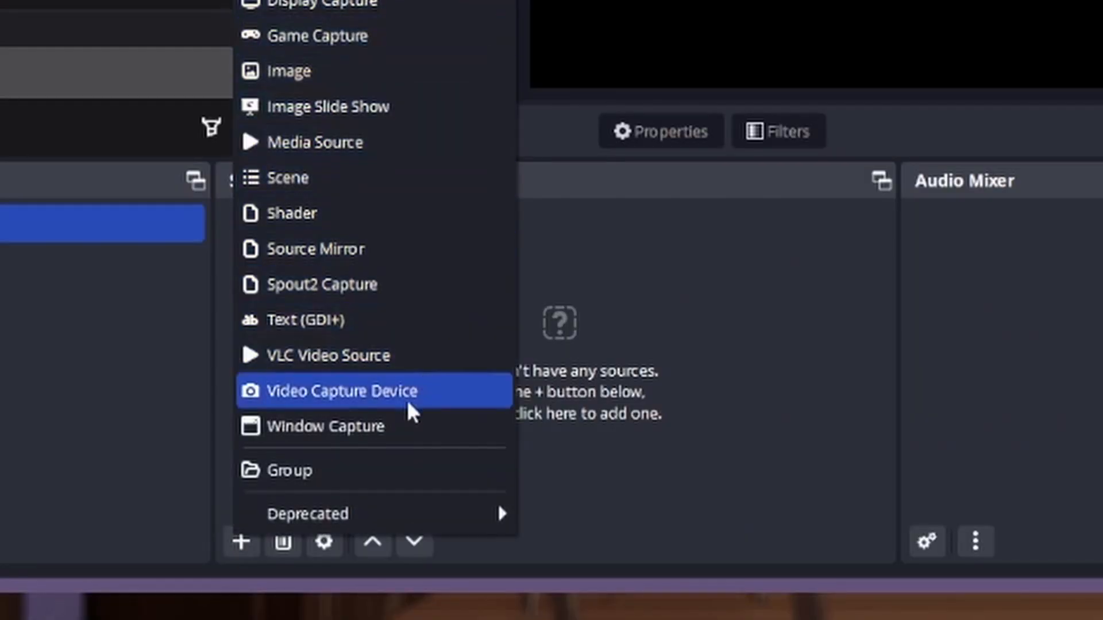
pyautogui.click(345, 38)
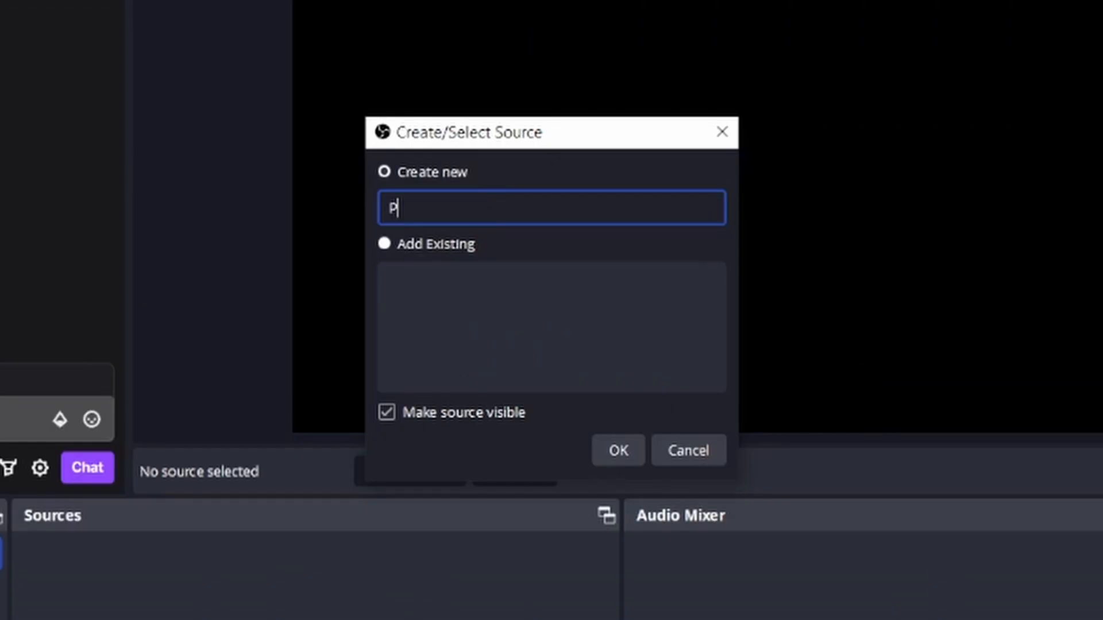
pyautogui.write('PNGtuber Sour')
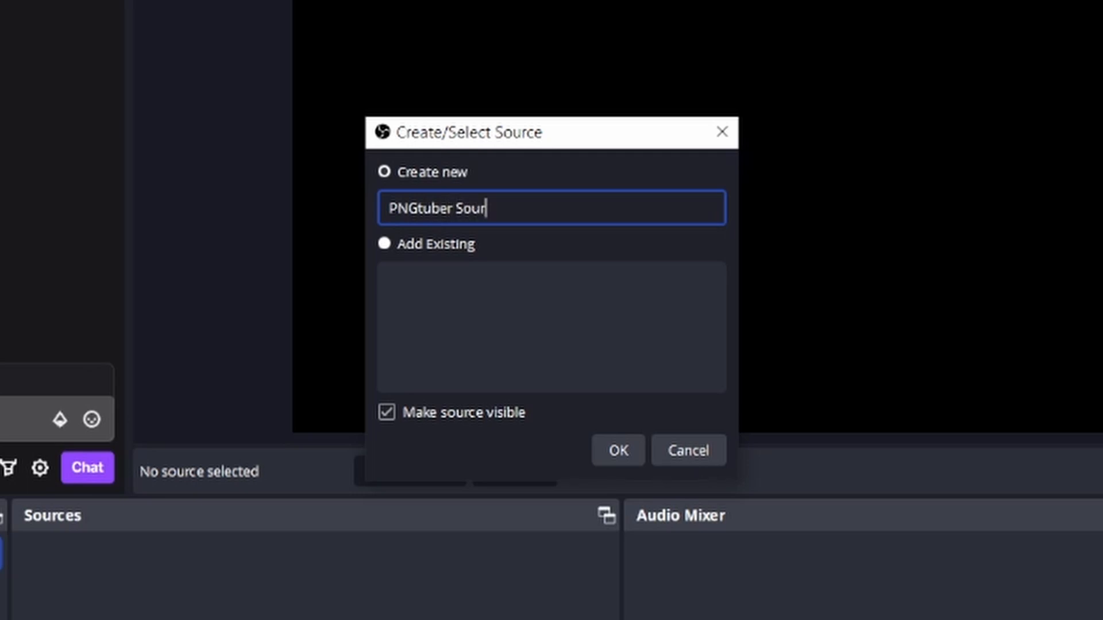
pyautogui.write('ce')
pyautogui.press('Return')
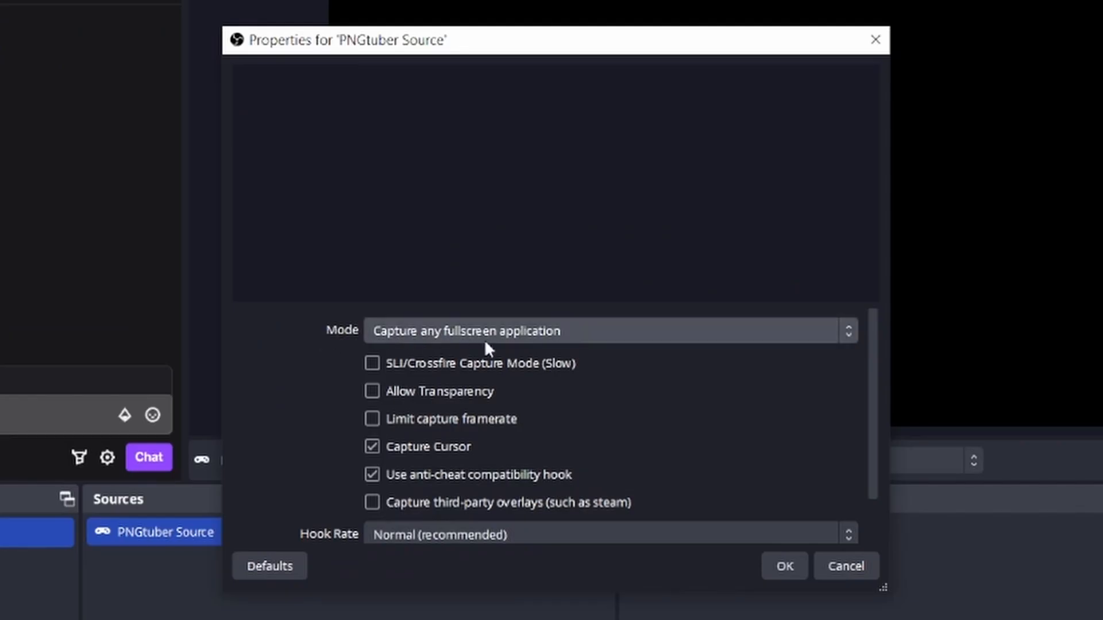
# Step: Set the source's mode to Capture specific window and choose the veadotube mini window
pyautogui.click(355, 229)
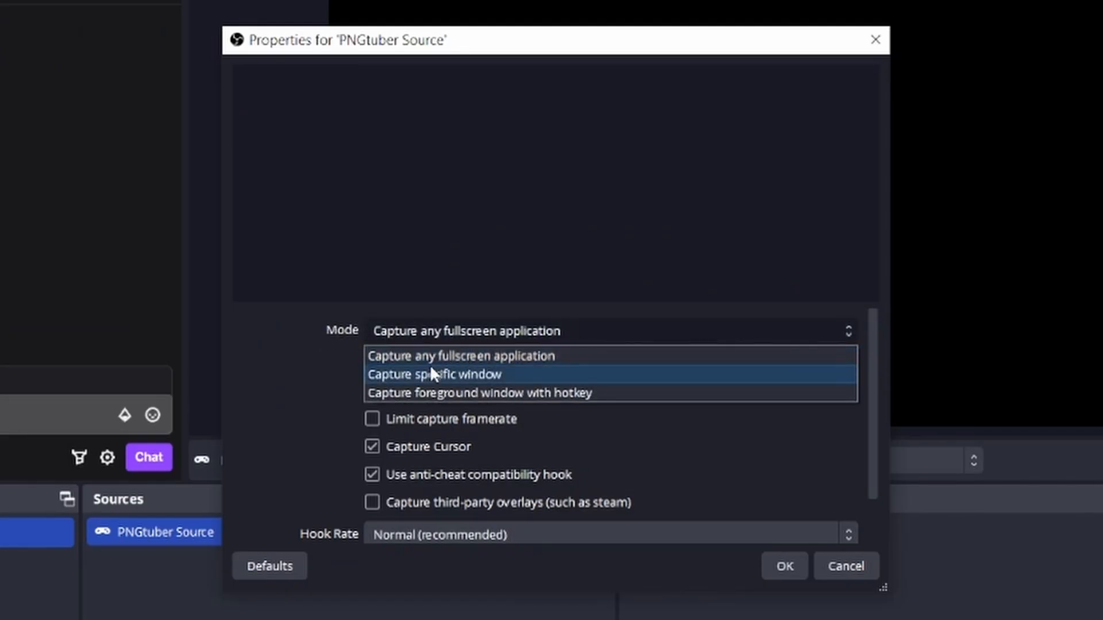
pyautogui.click(392, 374)
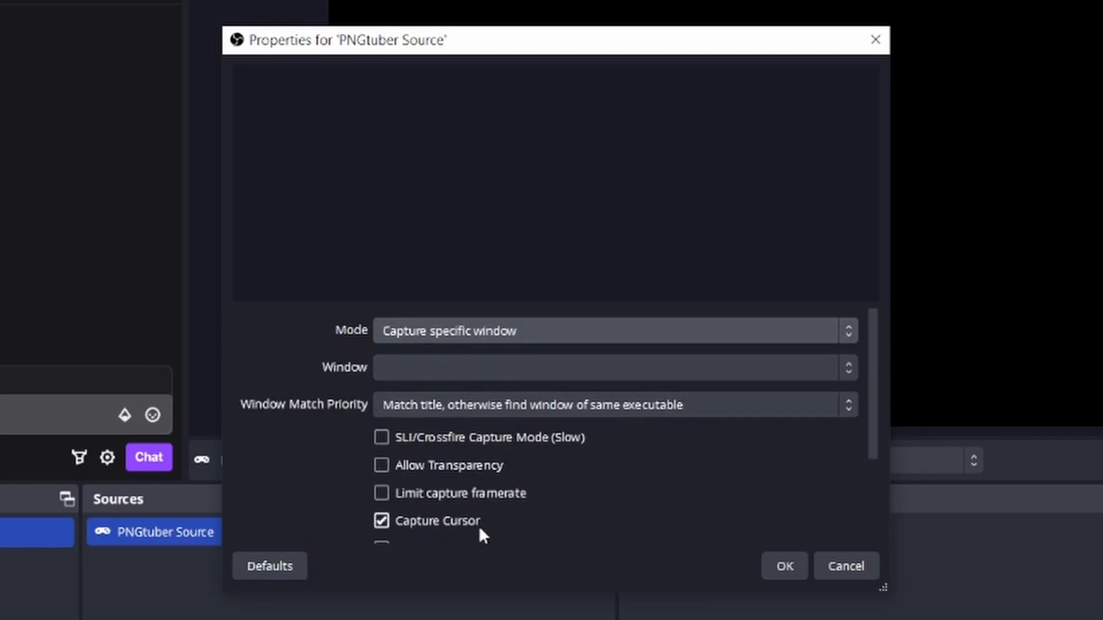
pyautogui.click(410, 371)
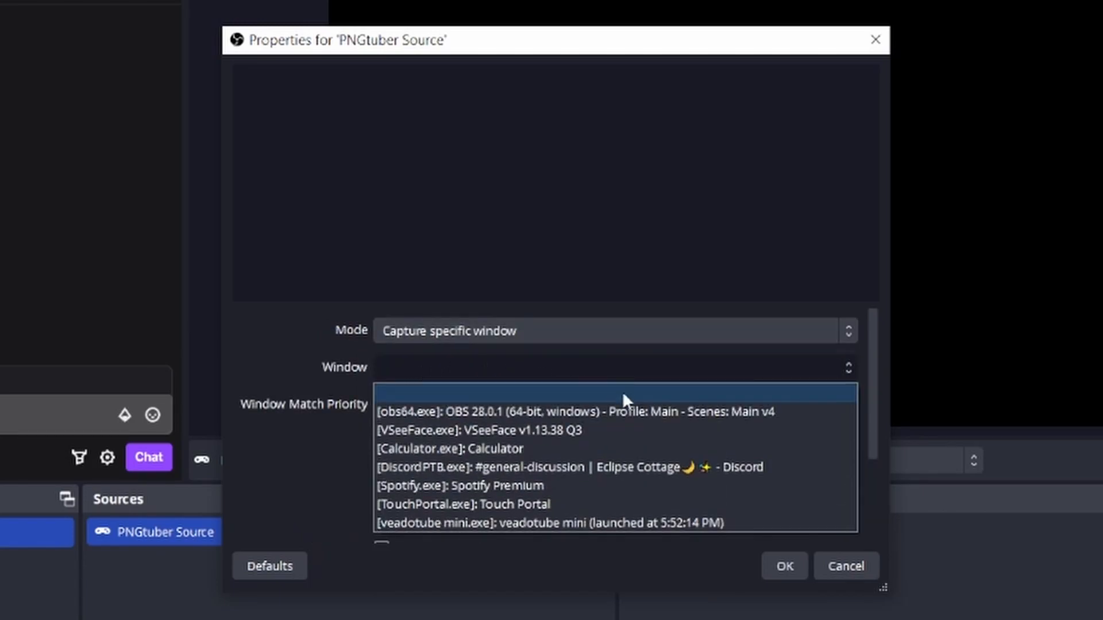
pyautogui.click(611, 522)
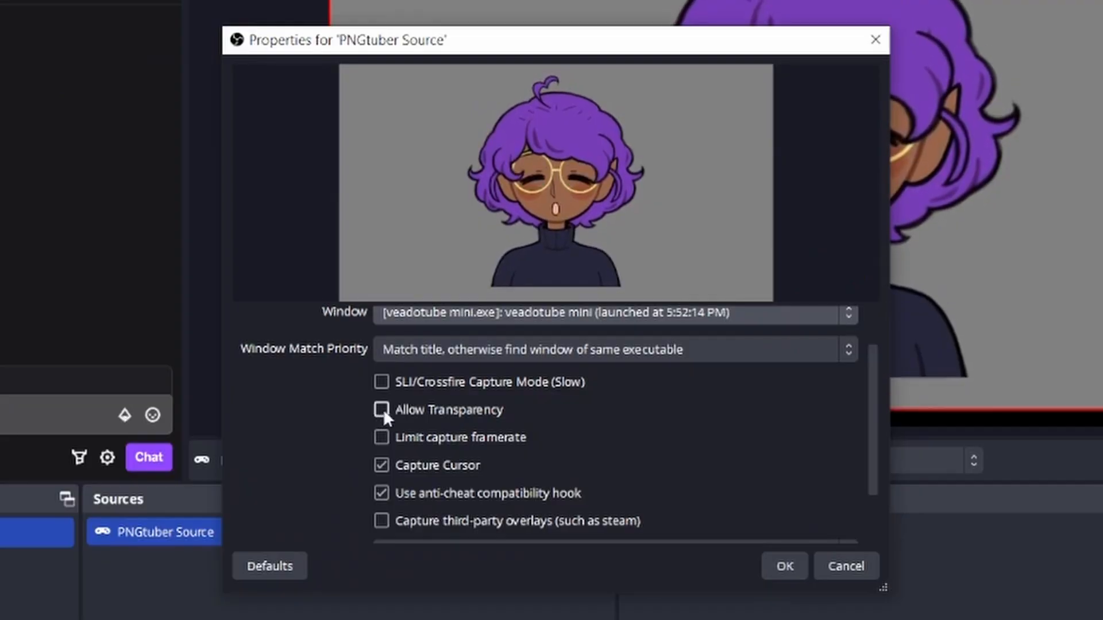
# Step: Enable Allow Transparency, disable Capture Cursor and the anti-cheat compatibility hook, and accept the source properties
pyautogui.click(311, 259)
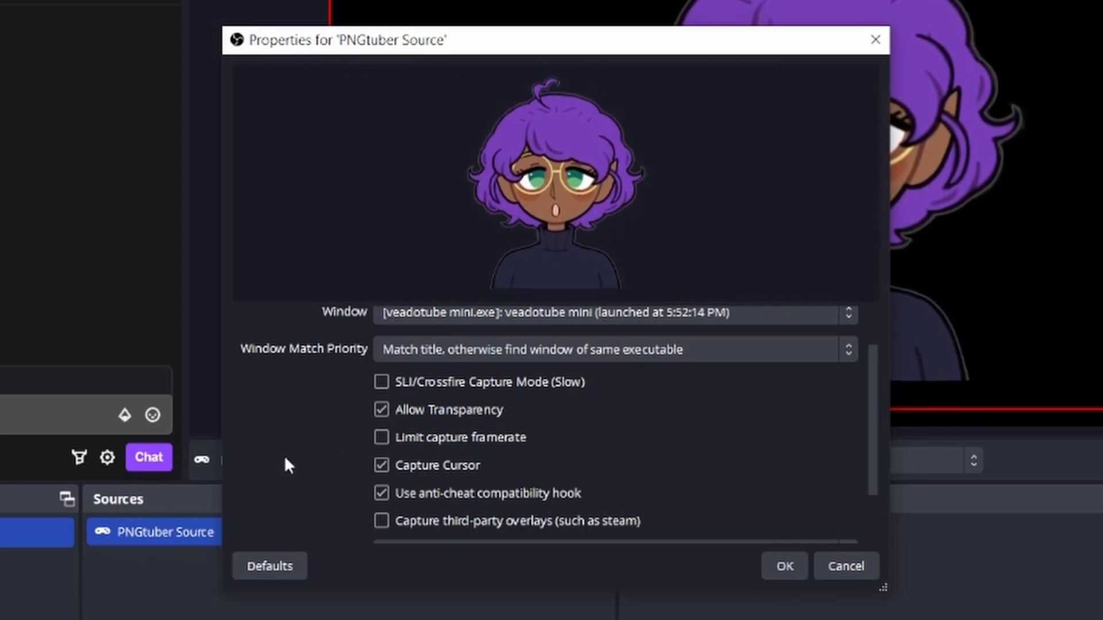
pyautogui.click(381, 465)
pyautogui.scroll(-2, 666, 384)
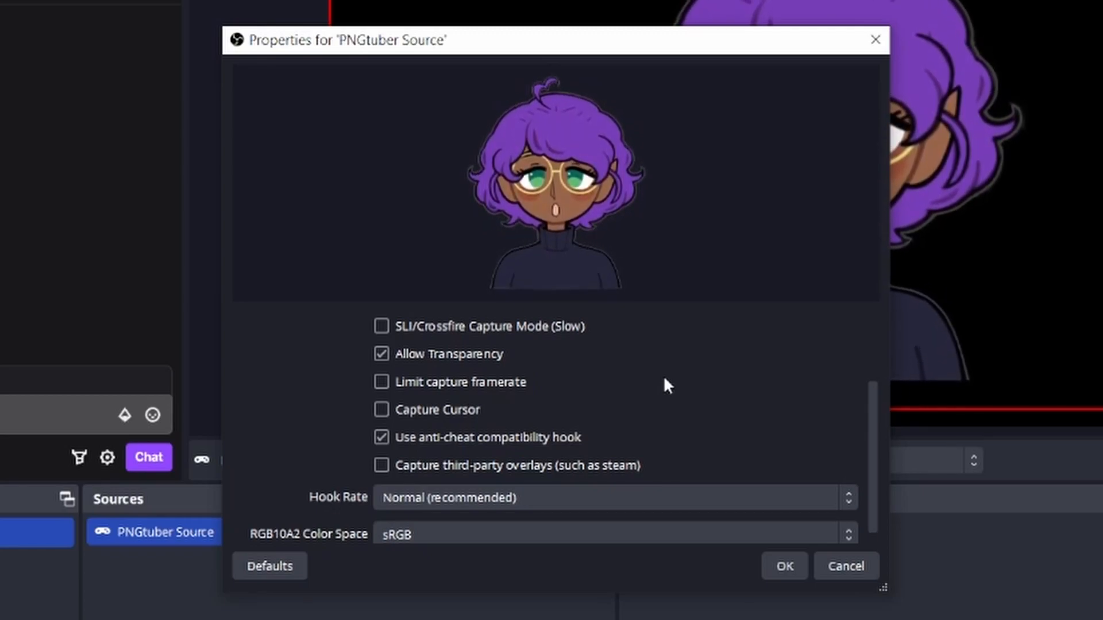
pyautogui.click(382, 438)
pyautogui.scroll(-1, 313, 433)
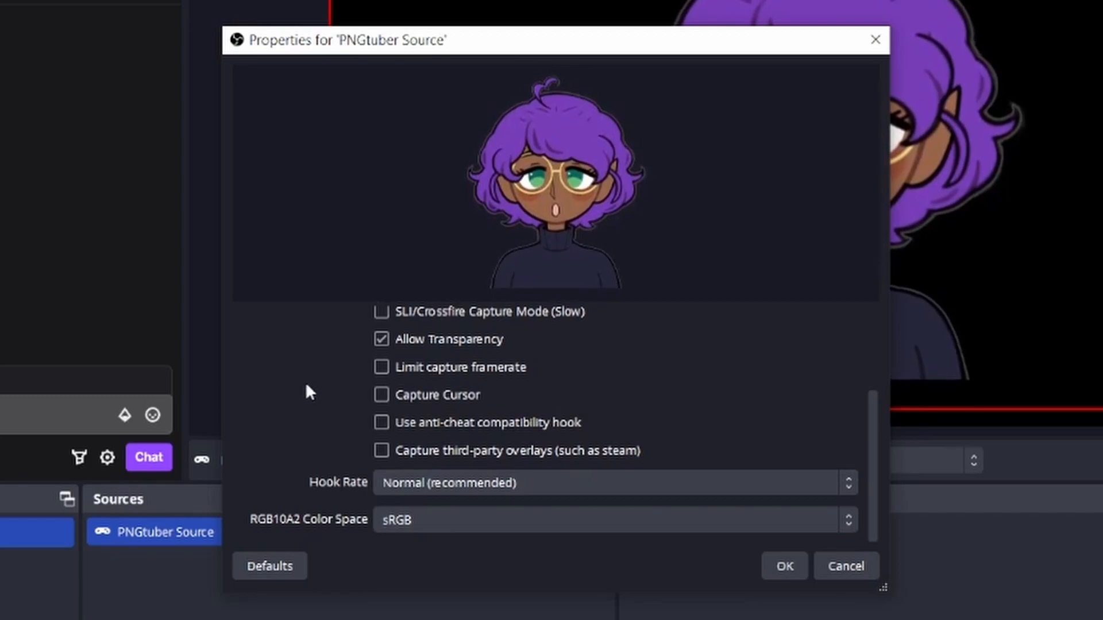
pyautogui.scroll(4, 307, 397)
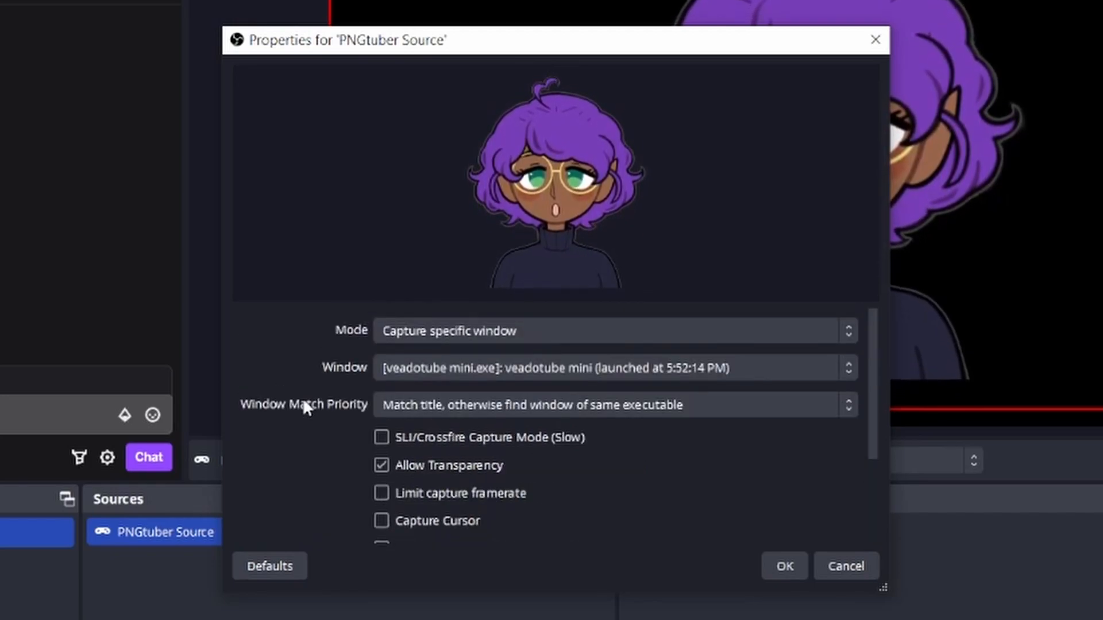
pyautogui.click(785, 567)
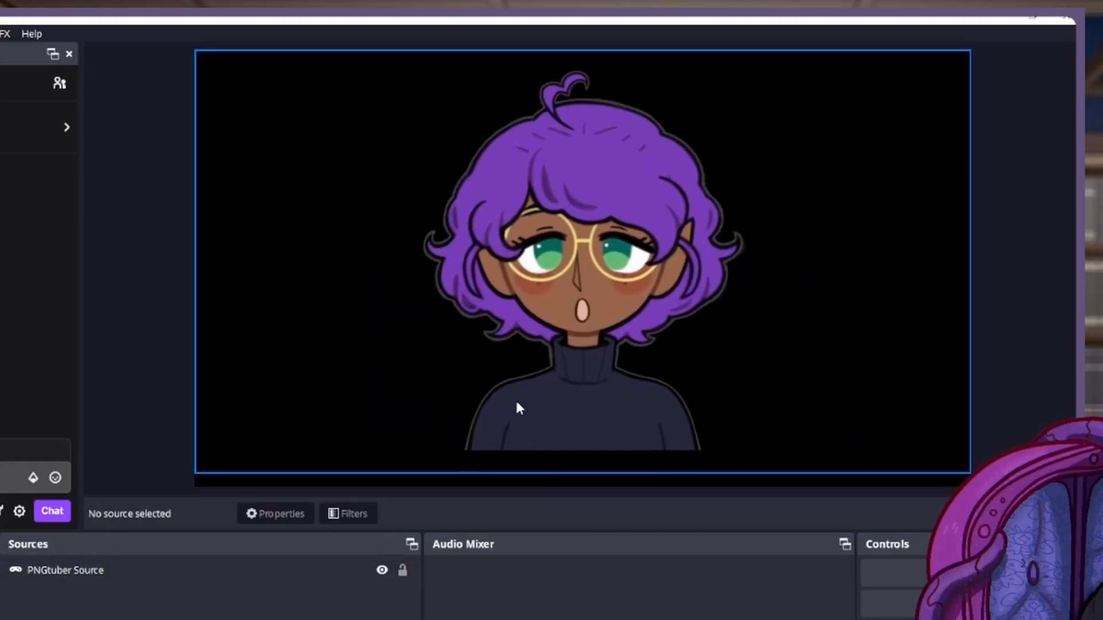
# Step: Crop the lower edge of the PNGtuber Source up to the avatar's torso, about 109 px above the canvas bottom
pyautogui.click(461, 226)
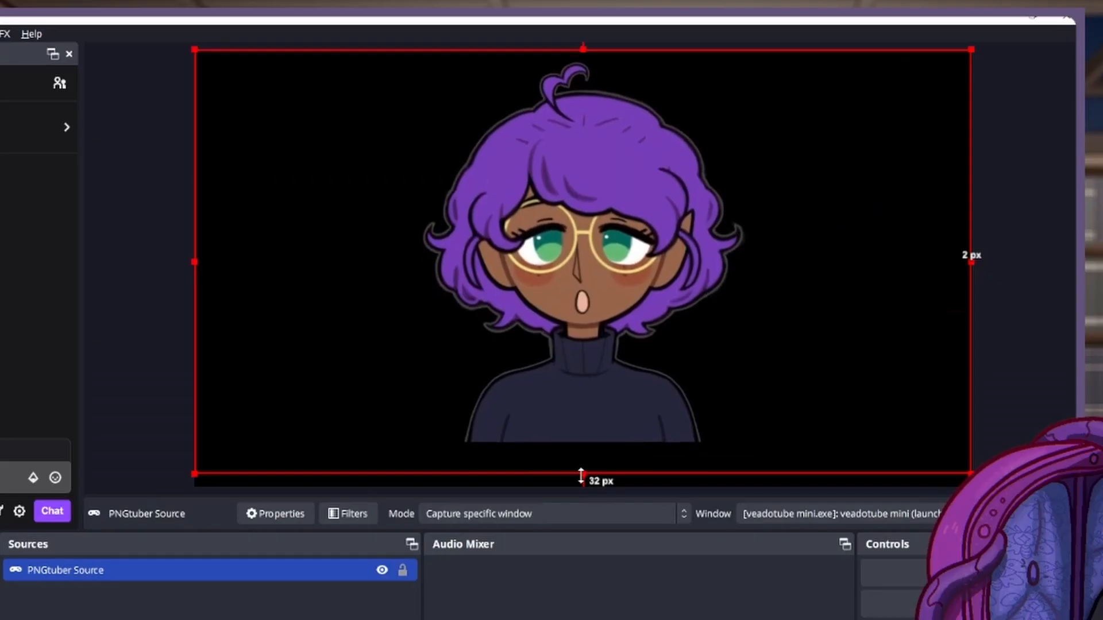
pyautogui.moveTo(548, 308); pyautogui.dragTo(548, 273)
pyautogui.moveTo(582, 465); pyautogui.dragTo(575, 444)
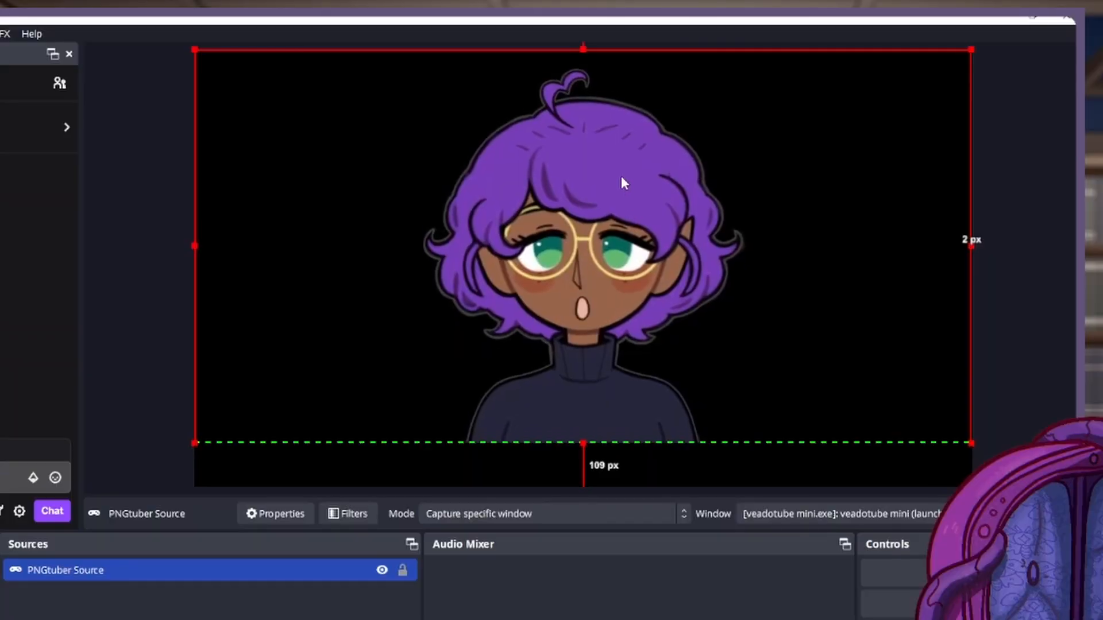
# Step: Move the PNGtuber Source down to the canvas's lower edge and center it horizontally
pyautogui.moveTo(601, 180); pyautogui.dragTo(601, 227)
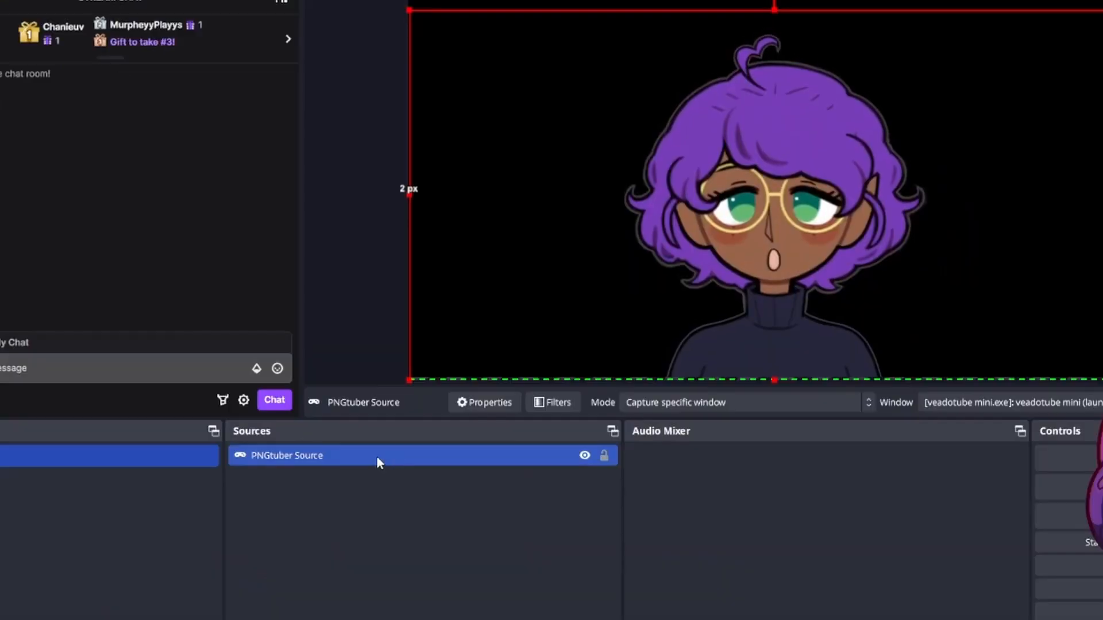
pyautogui.rightClick(377, 457)
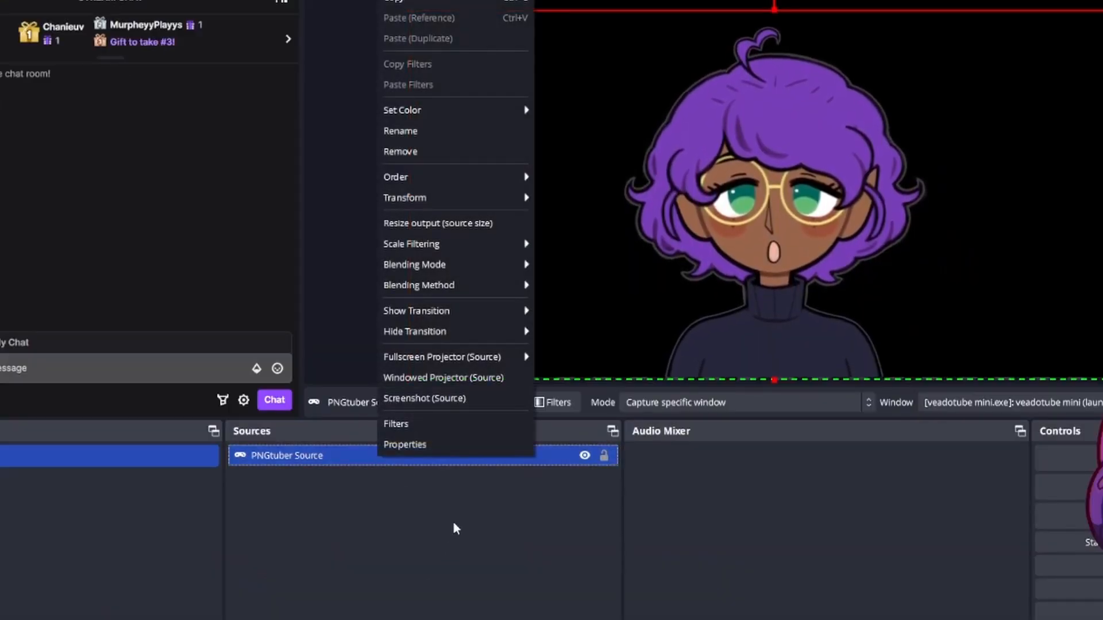
pyautogui.moveTo(490, 201)
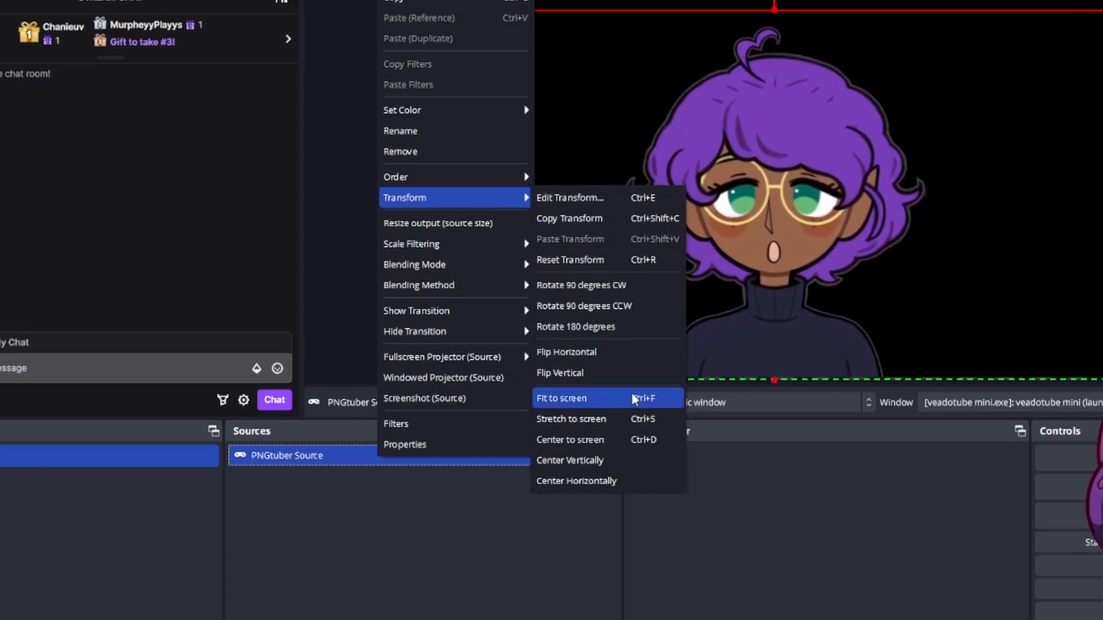
pyautogui.click(610, 482)
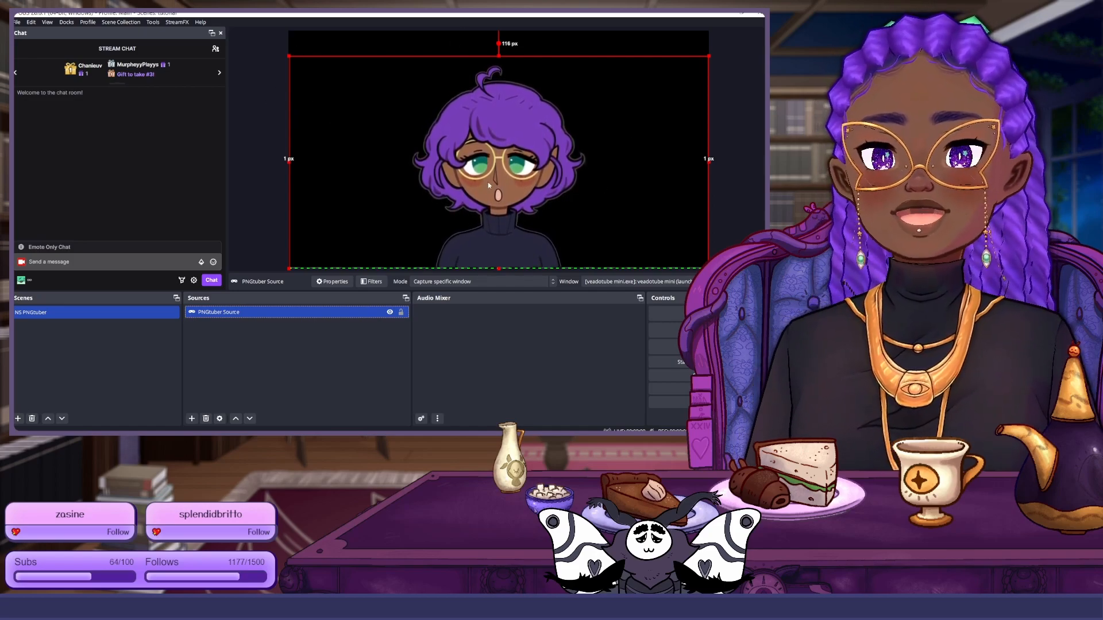
pyautogui.click(273, 251)
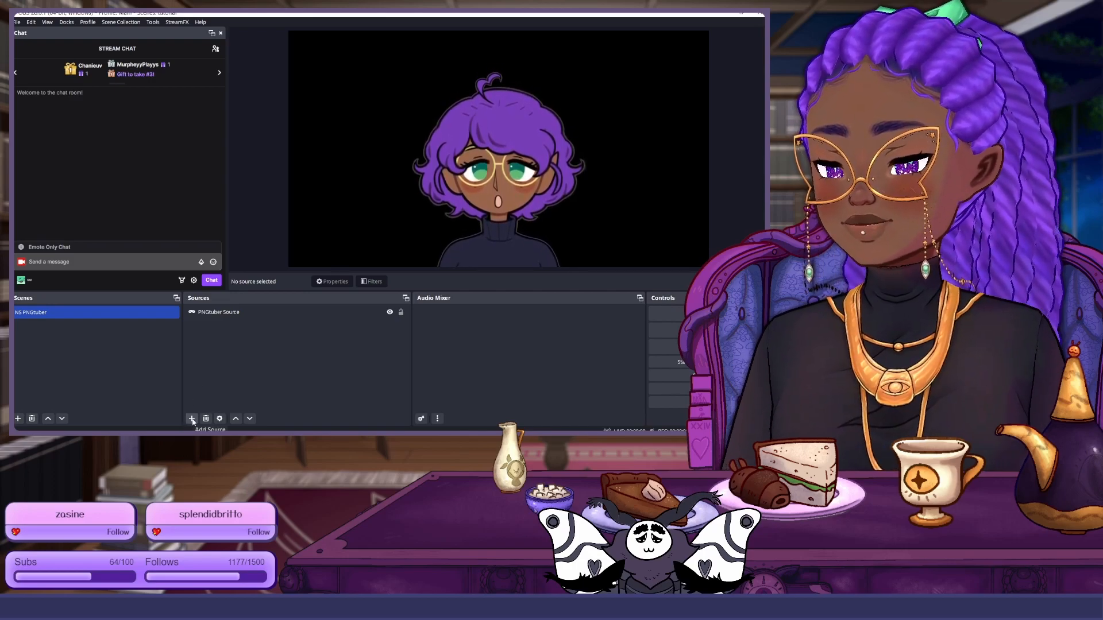
# Step: Add an Image source named Witch Hat using the file F:/STREAMING/assets/HATS/1.gif
pyautogui.click(192, 418)
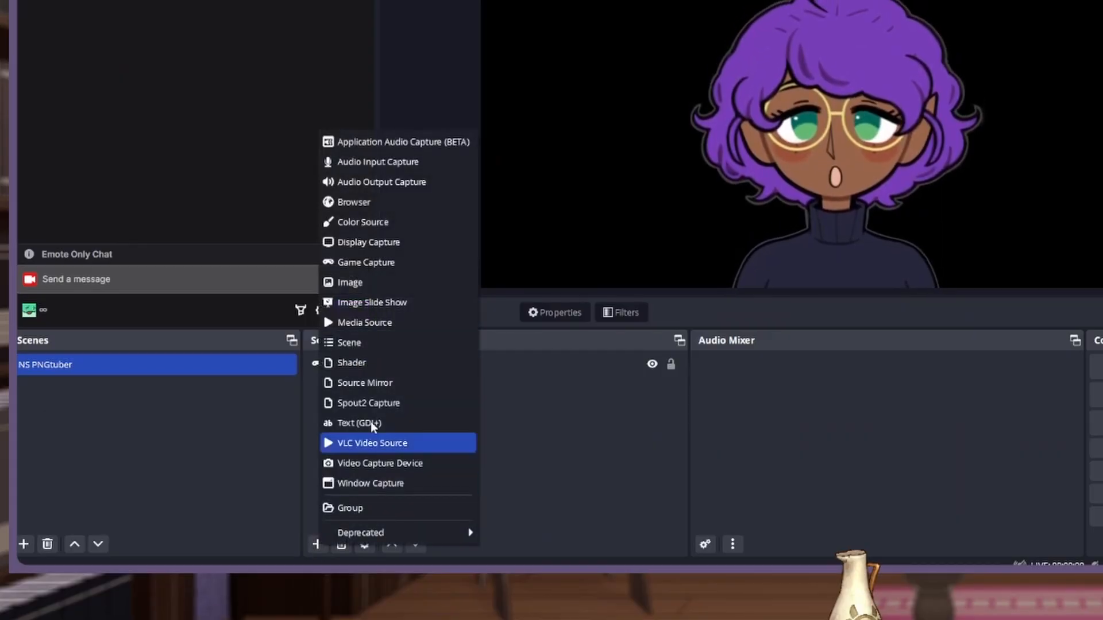
pyautogui.click(354, 282)
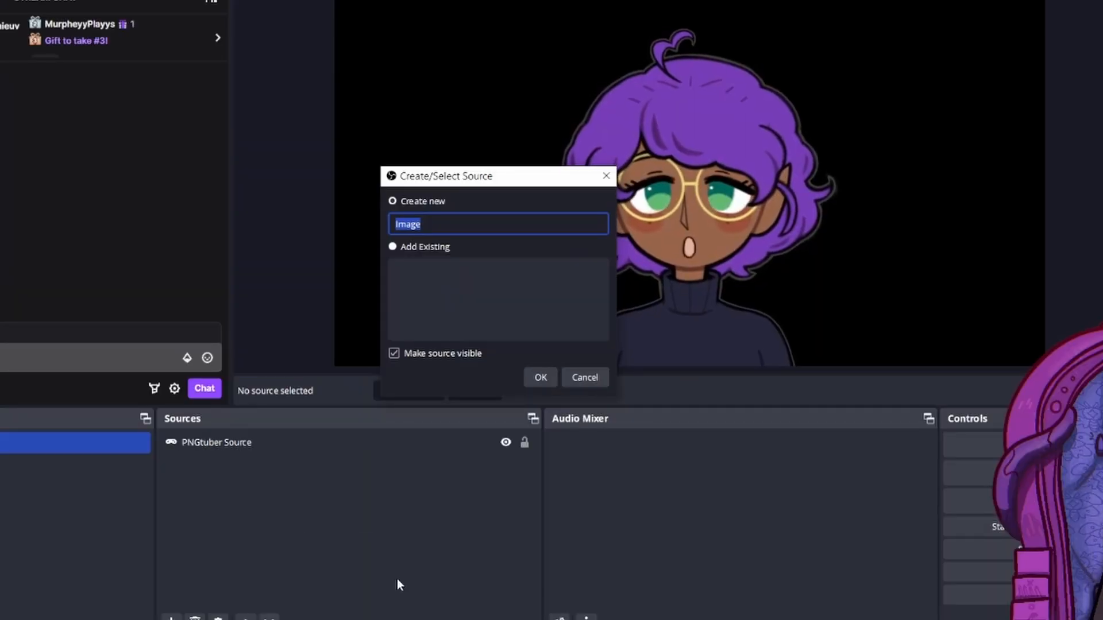
pyautogui.write('Witch Hat')
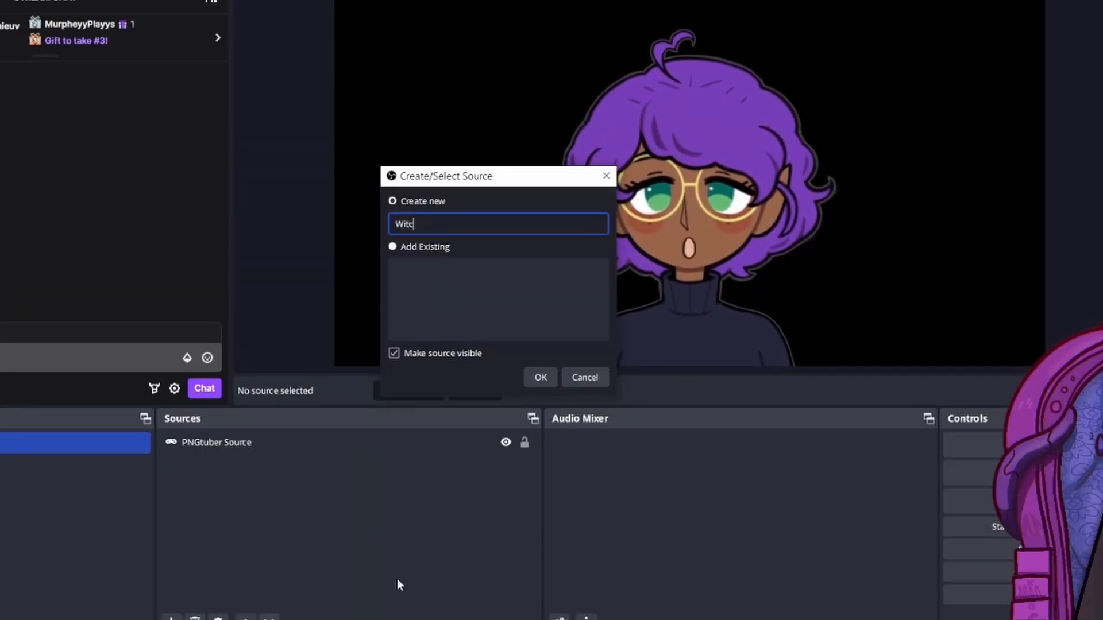
pyautogui.press('Return')
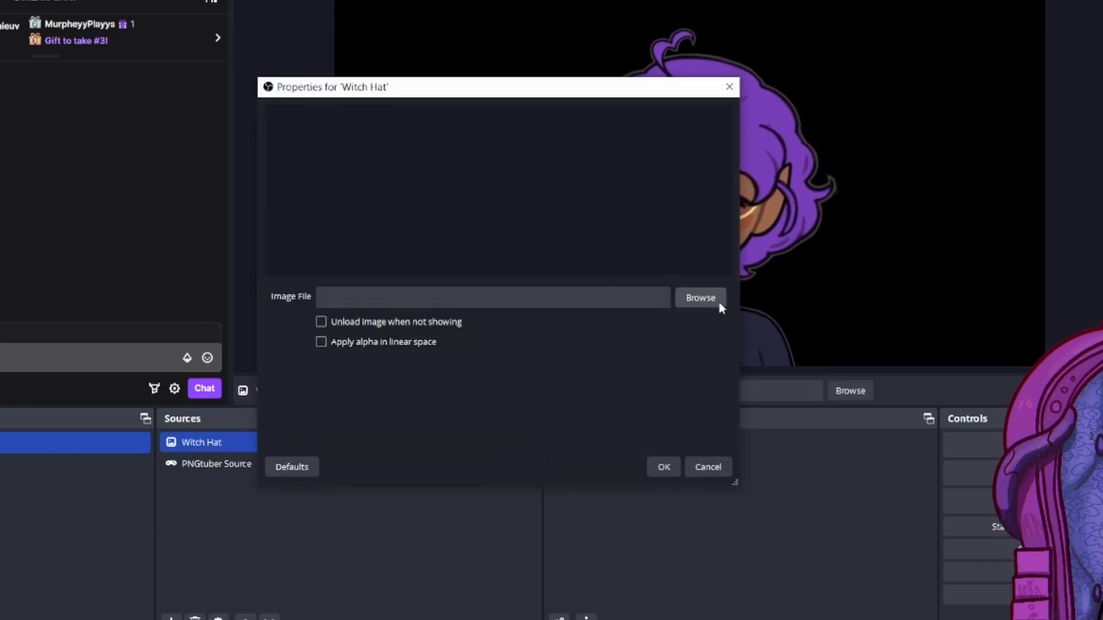
pyautogui.click(718, 303)
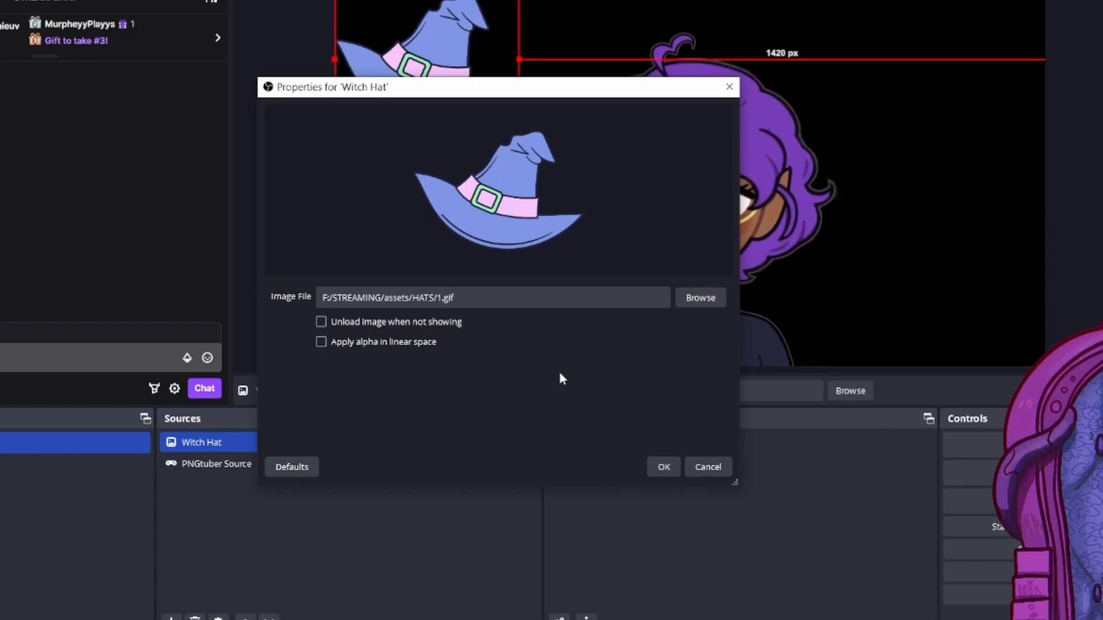
pyautogui.click(664, 467)
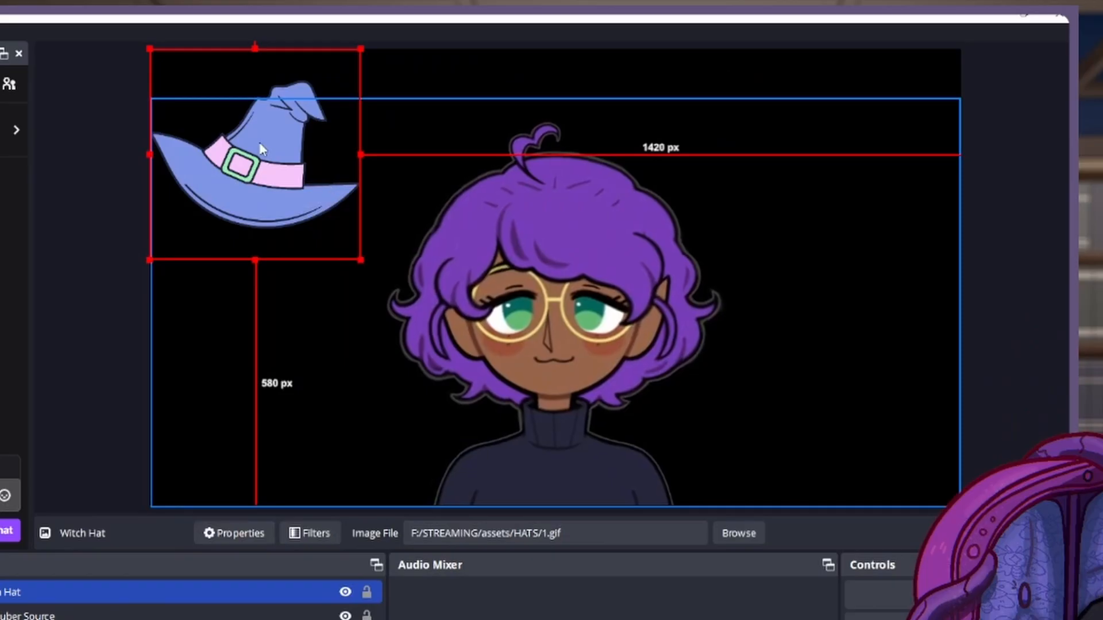
# Step: Place the witch hat on top of the avatar's head and deselect it
pyautogui.moveTo(206, 89); pyautogui.dragTo(534, 91)
pyautogui.click(81, 429)
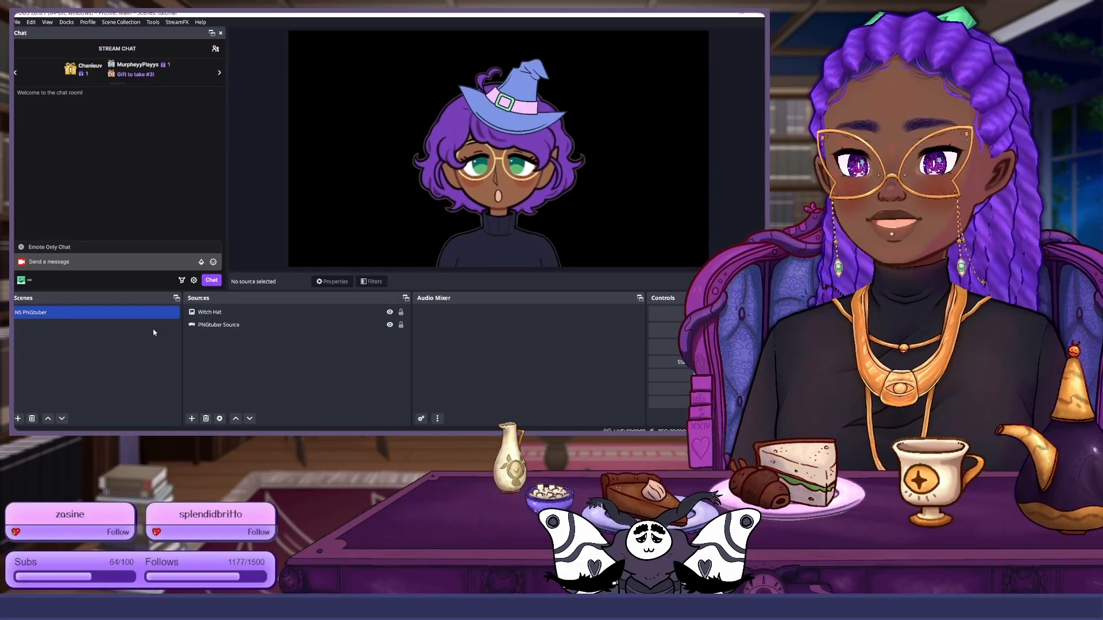
pyautogui.click(250, 375)
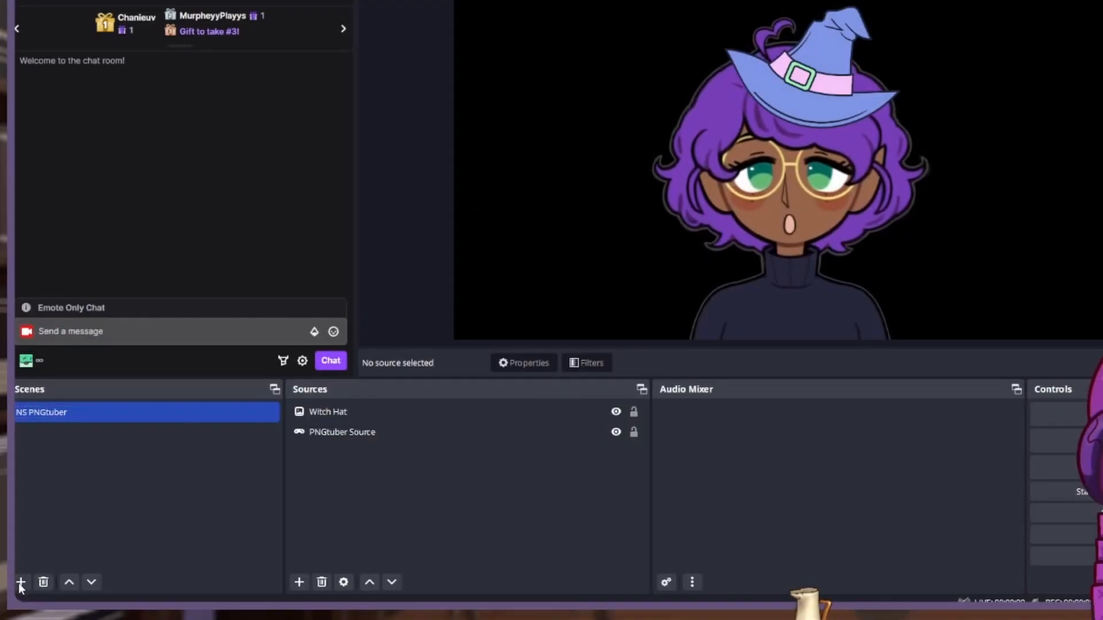
# Step: Create a new scene named Gaming Scene
pyautogui.click(21, 582)
pyautogui.write('Gaming Scene')
pyautogui.press('Return')
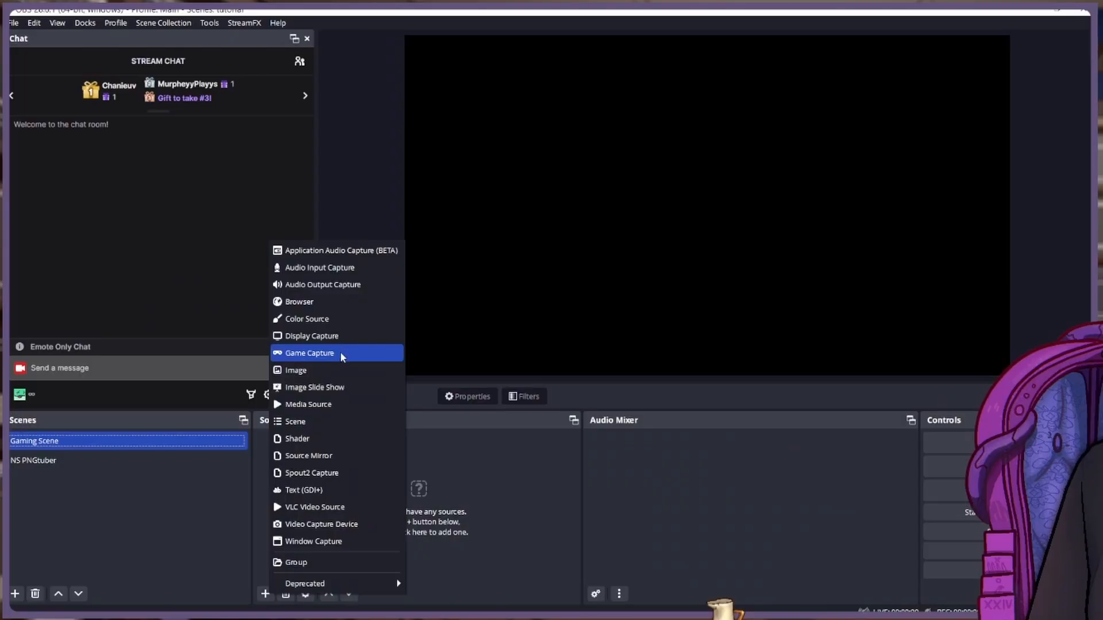
# Step: Add a Game Capture source to the Gaming Scene, set to Capture specific window with the Minecraft* 1.19.2 window
pyautogui.click(340, 352)
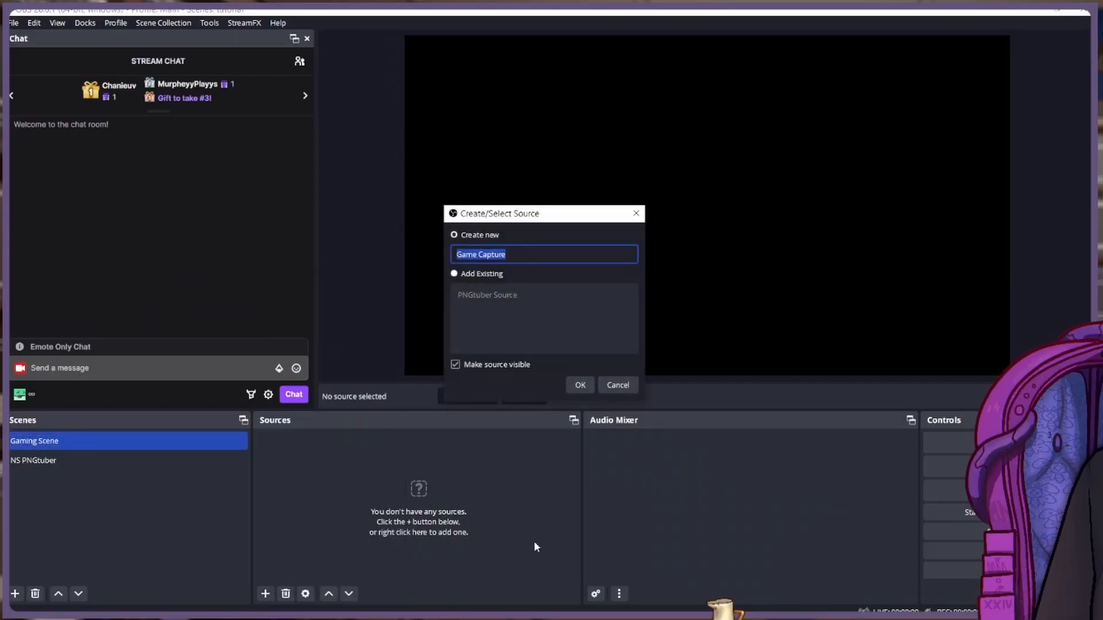
pyautogui.click(580, 385)
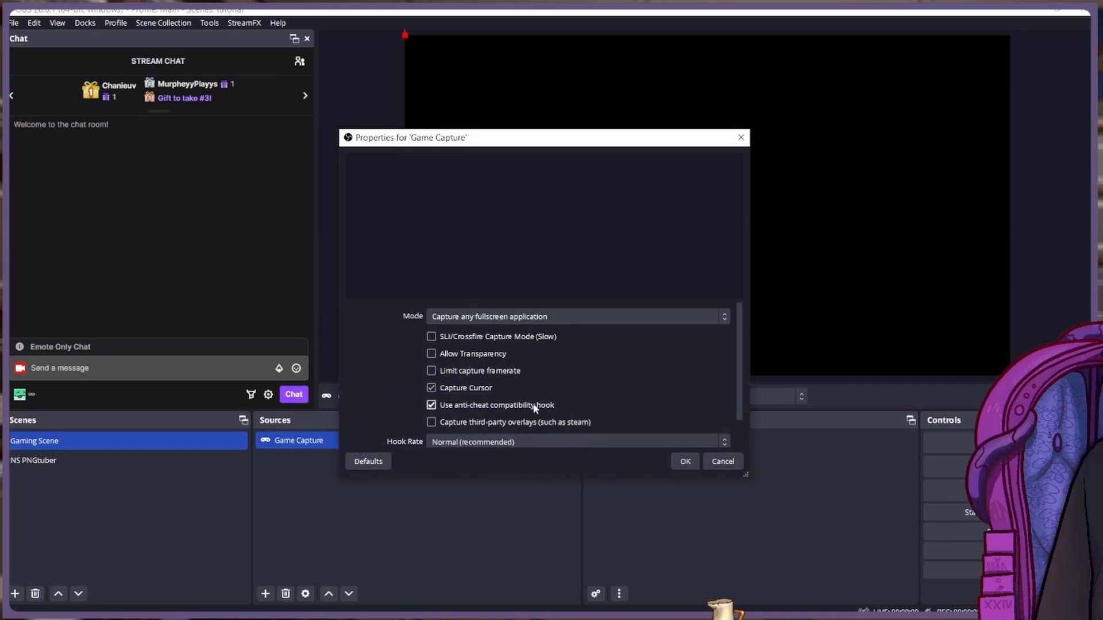
pyautogui.click(557, 316)
pyautogui.click(528, 342)
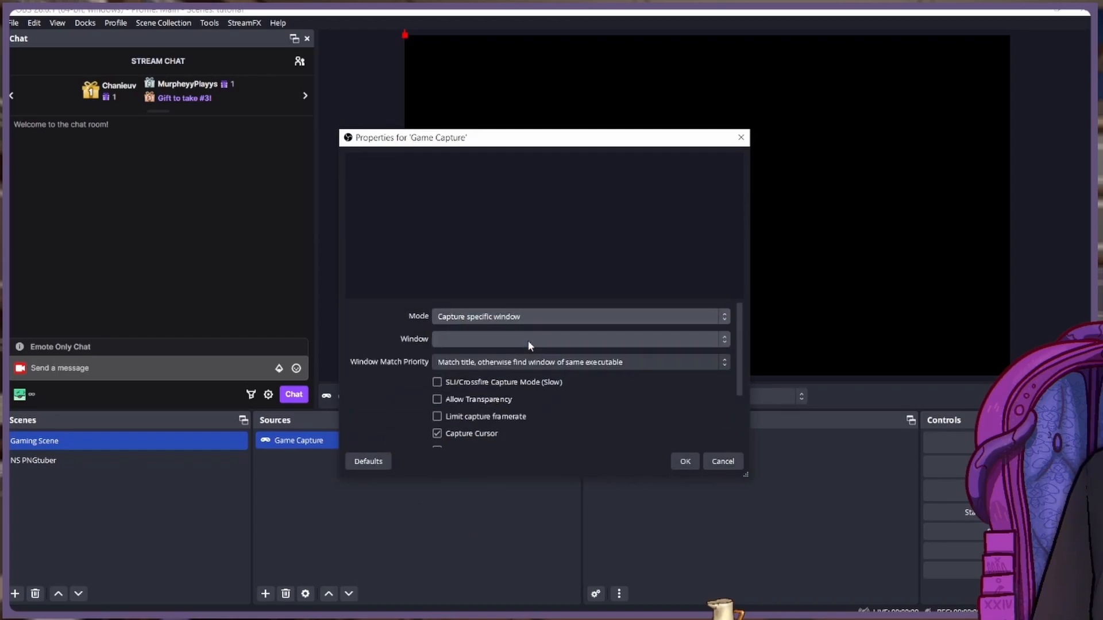
pyautogui.click(528, 340)
pyautogui.click(541, 366)
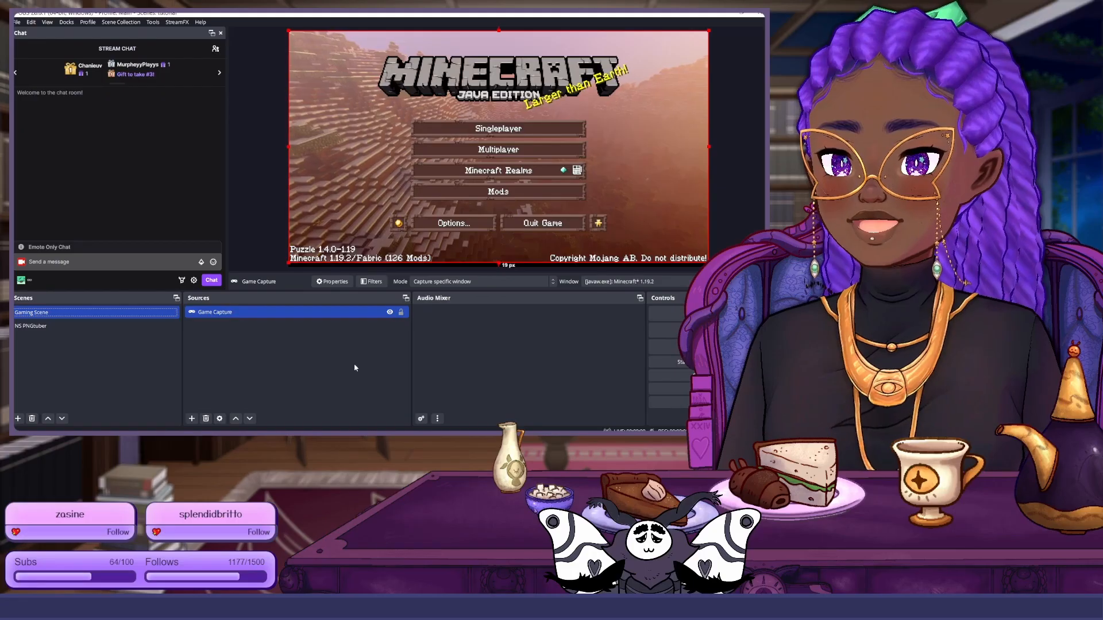
pyautogui.click(344, 366)
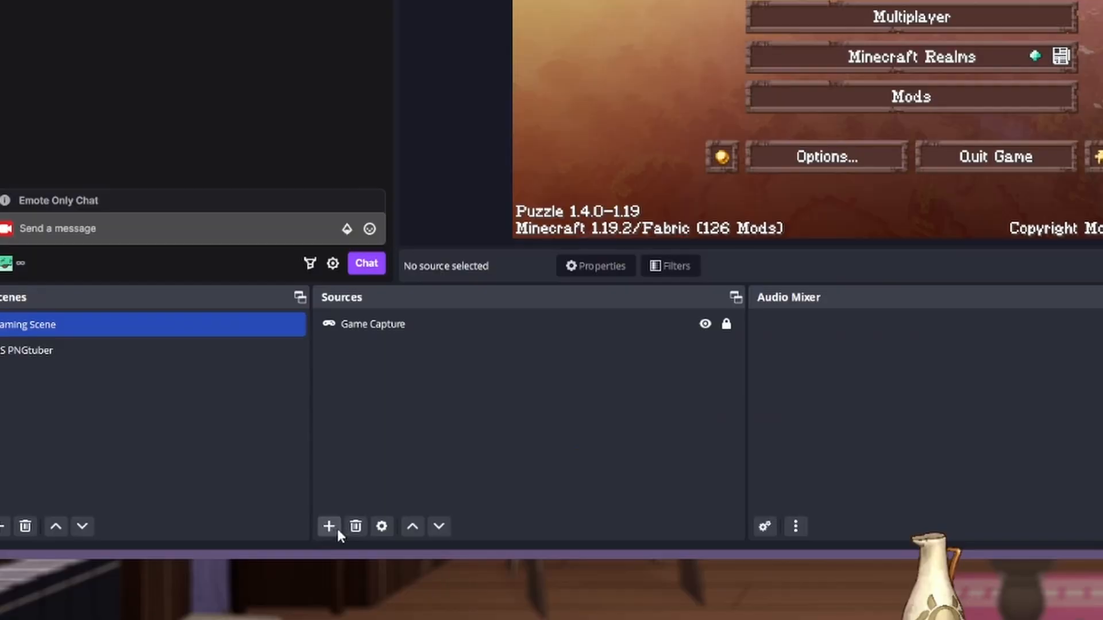
# Step: Add the existing NS PNGtuber scene as a source above the Game Capture
pyautogui.click(193, 419)
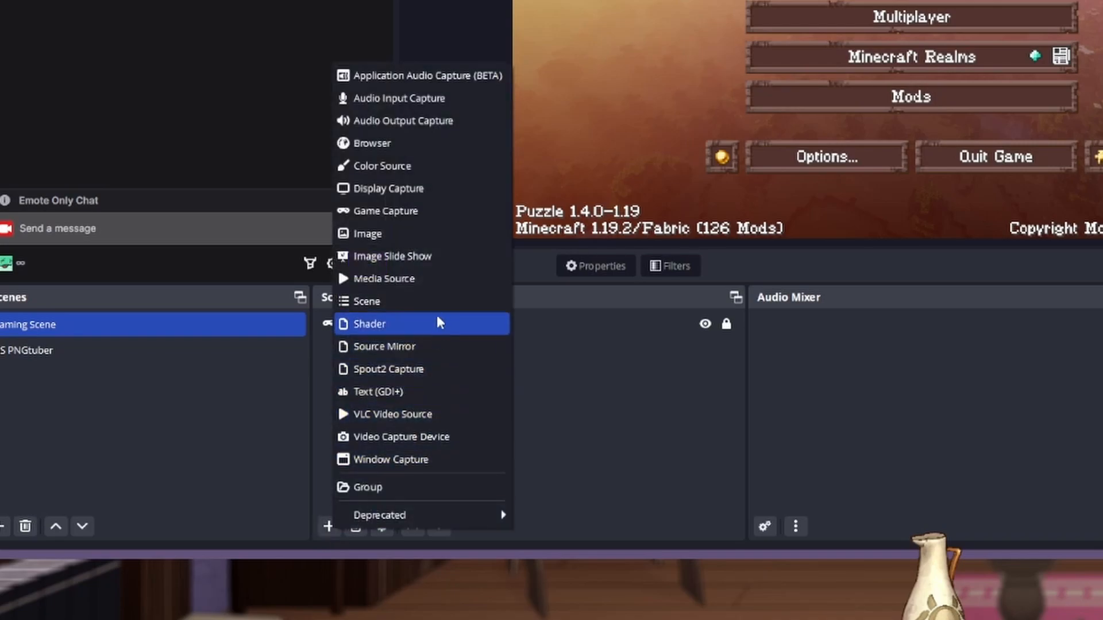
pyautogui.click(413, 304)
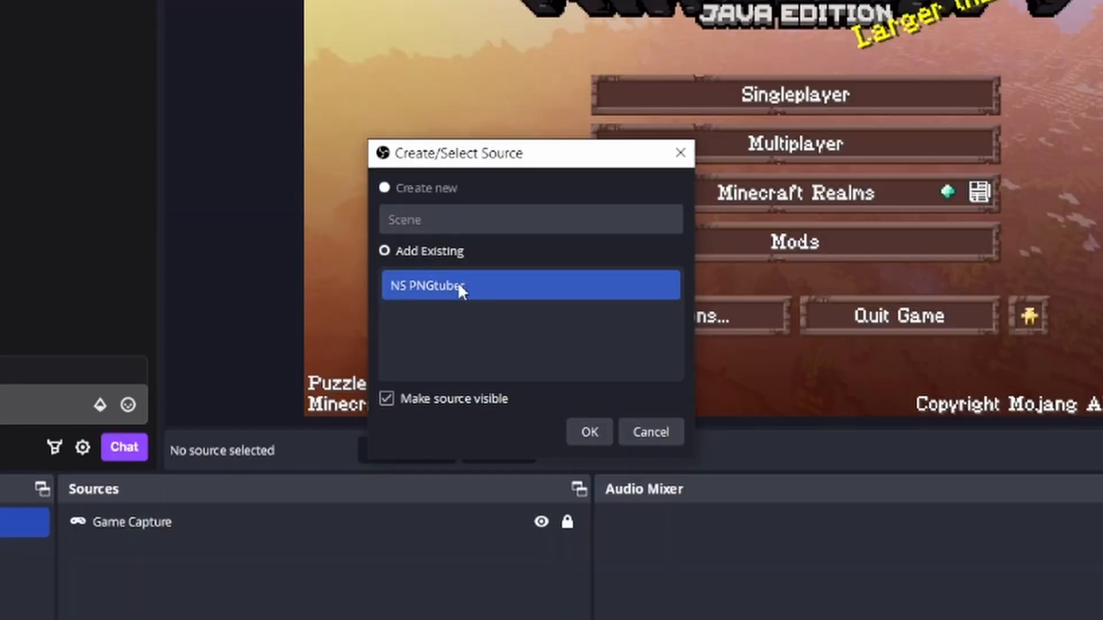
pyautogui.click(457, 287)
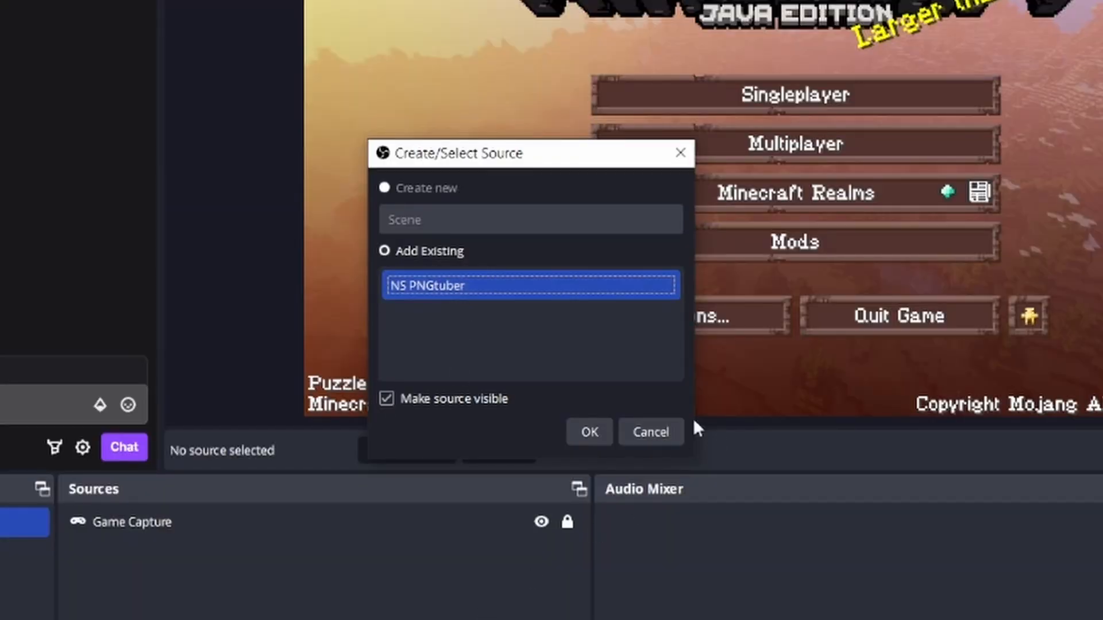
pyautogui.click(580, 432)
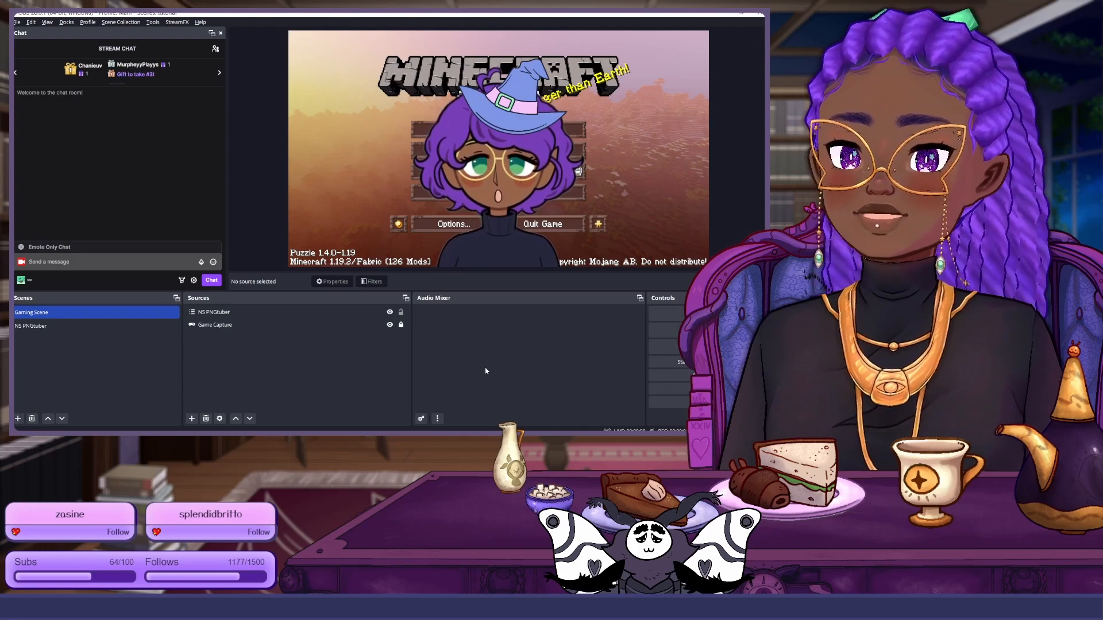
# Step: Scale the NS PNGtuber source to about 398 px below the canvas top and shift it left, about 1034 px from the right edge
pyautogui.click(499, 208)
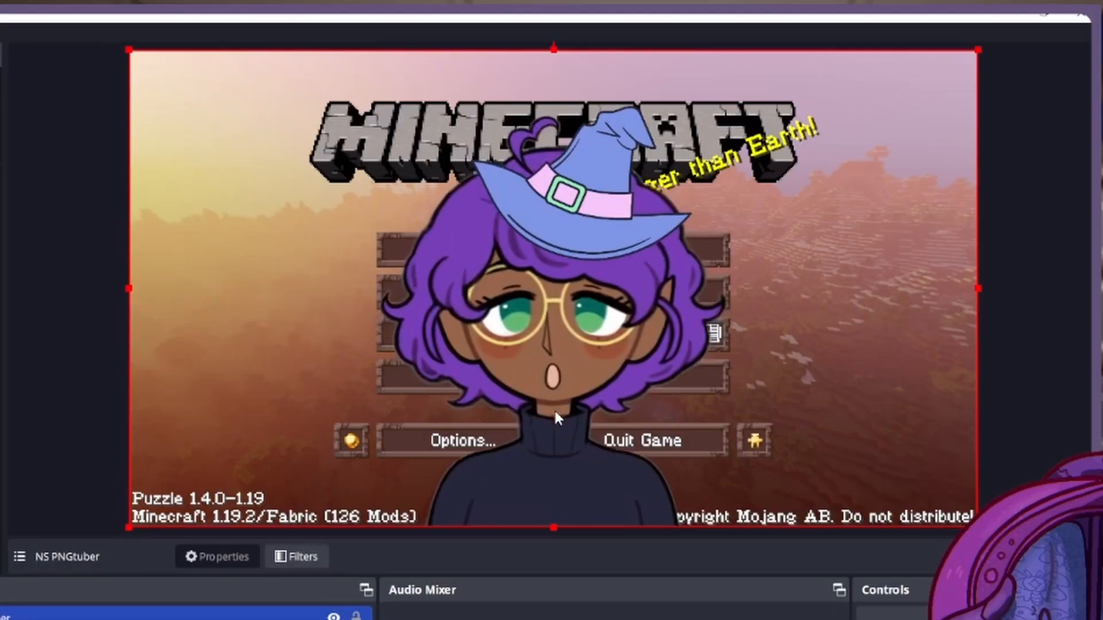
pyautogui.moveTo(978, 50); pyautogui.dragTo(665, 406)
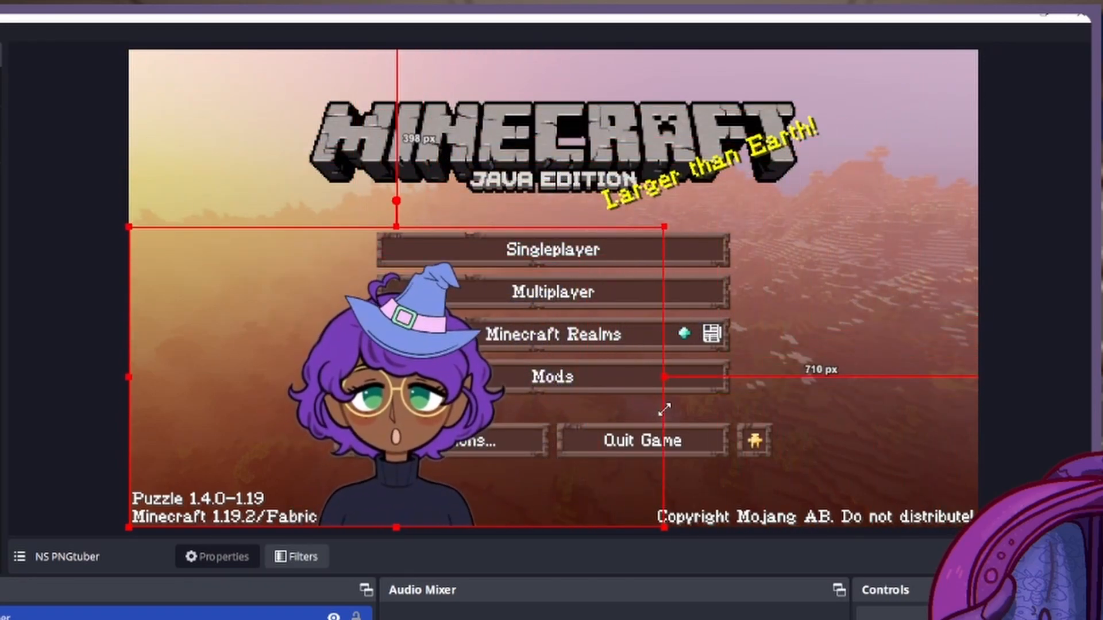
pyautogui.moveTo(448, 379); pyautogui.dragTo(307, 380)
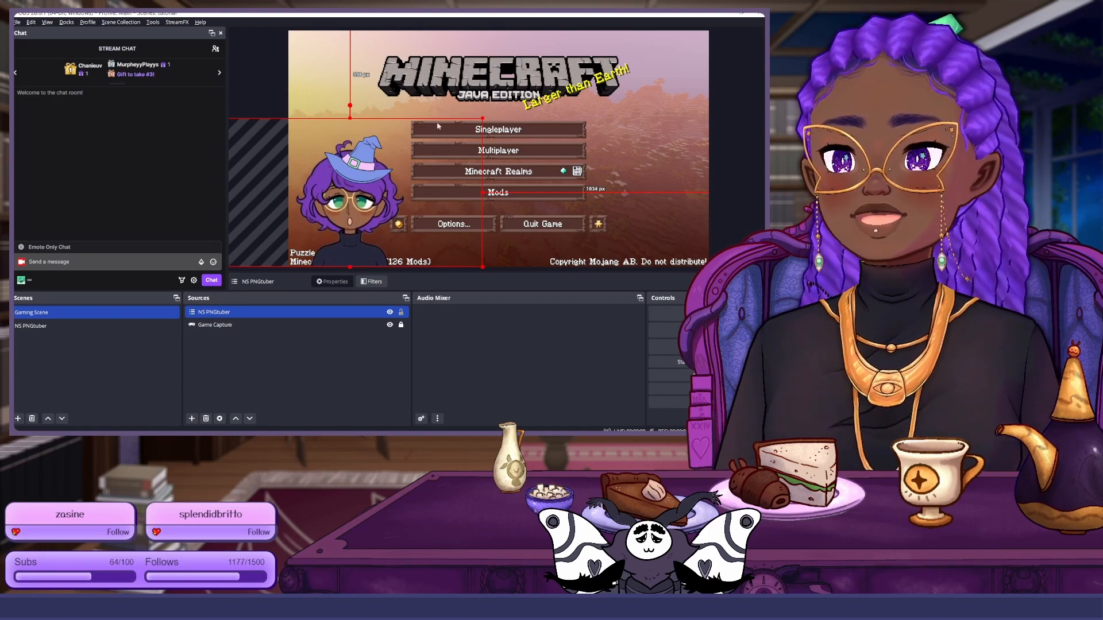
pyautogui.click(290, 85)
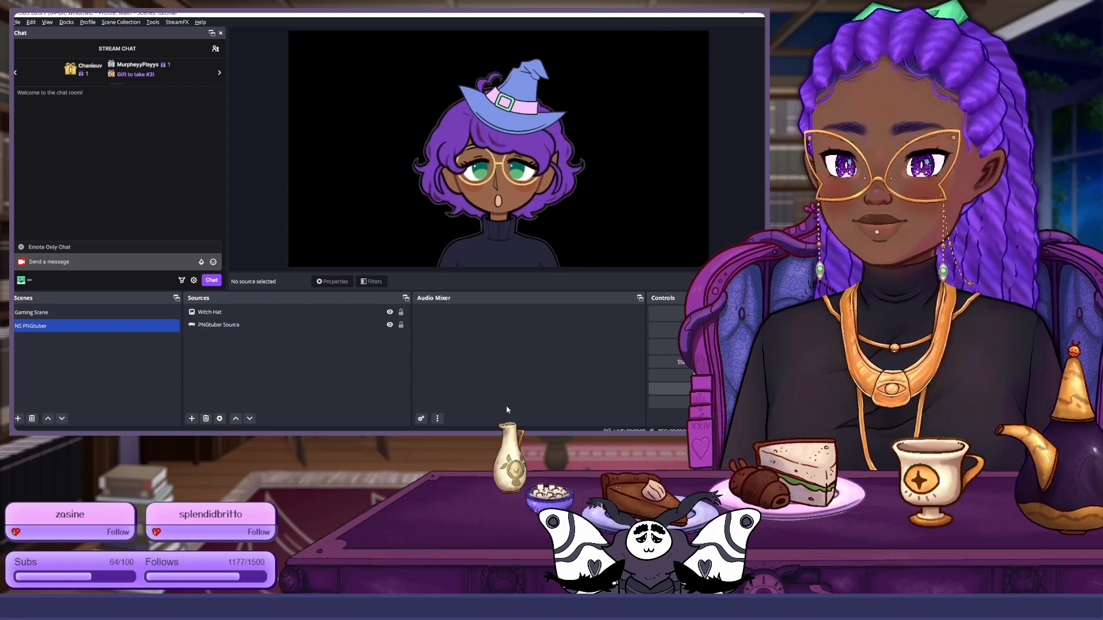
# Step: Assign Num 3 as the hotkey for both showing and hiding Witch Hat in NS PNGtuber, and use it to hide the hat
pyautogui.click(669, 394)
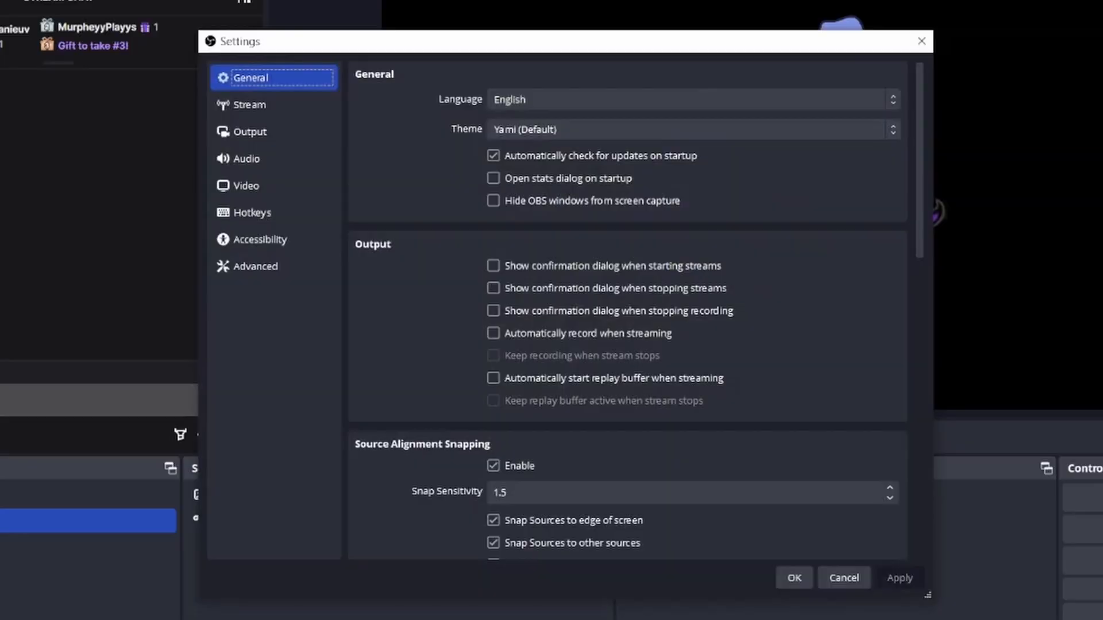
pyautogui.click(267, 212)
pyautogui.scroll(-6, 435, 265)
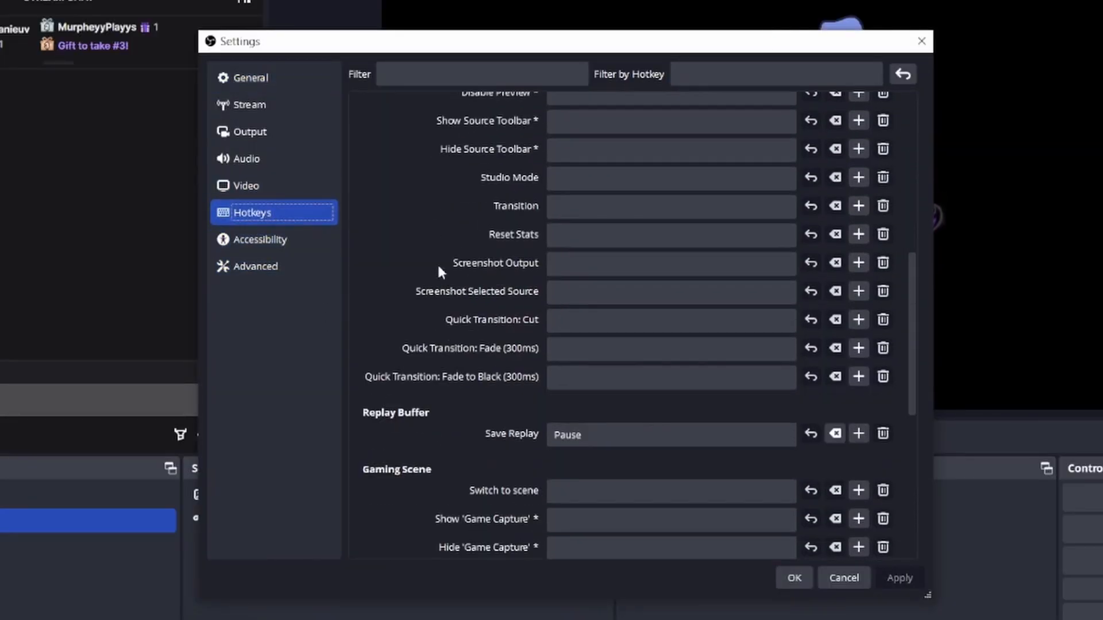
pyautogui.scroll(-8, 437, 263)
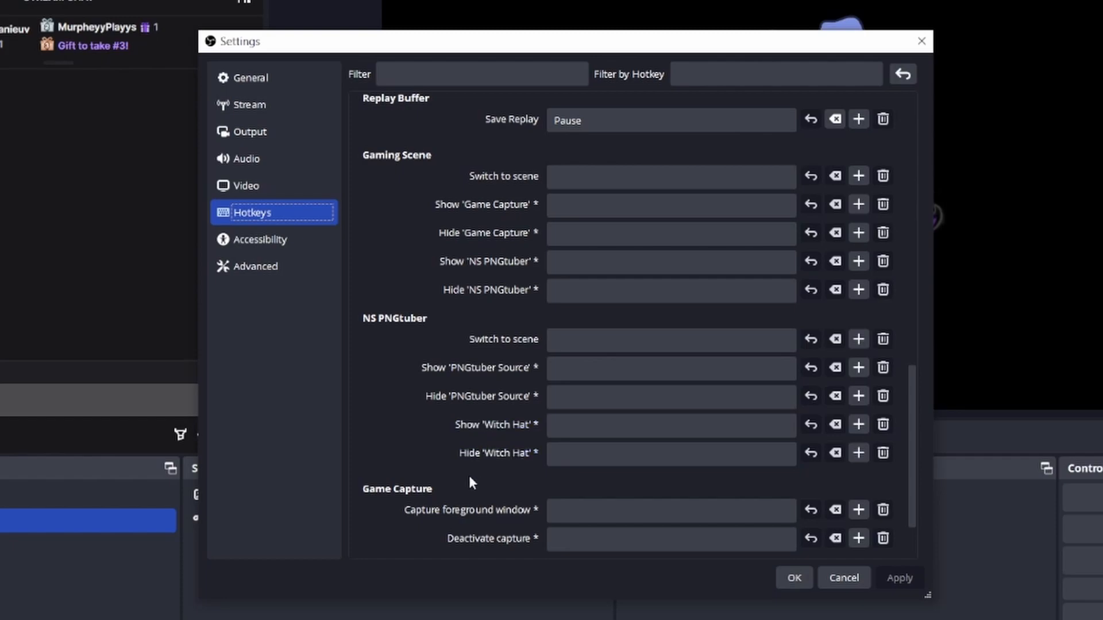
pyautogui.click(605, 423)
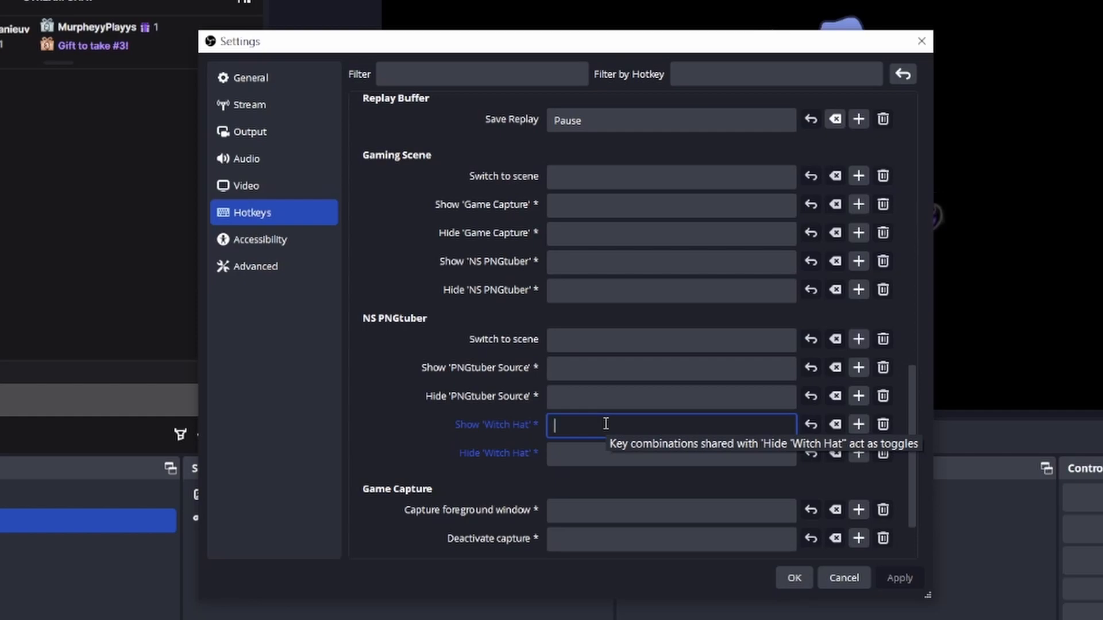
pyautogui.click(615, 462)
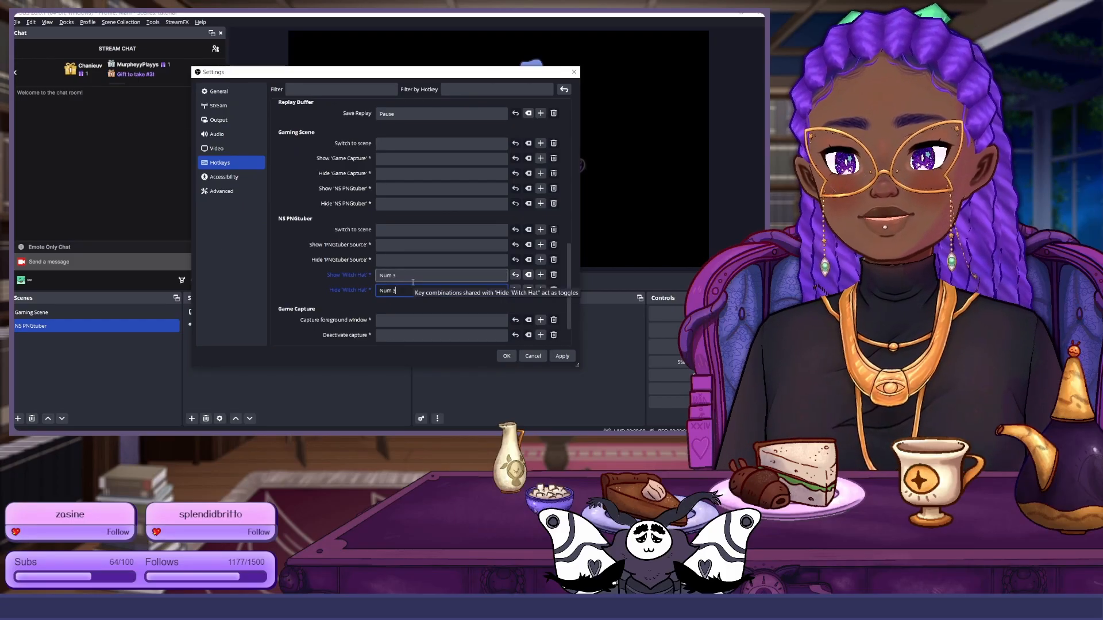
pyautogui.click(412, 281)
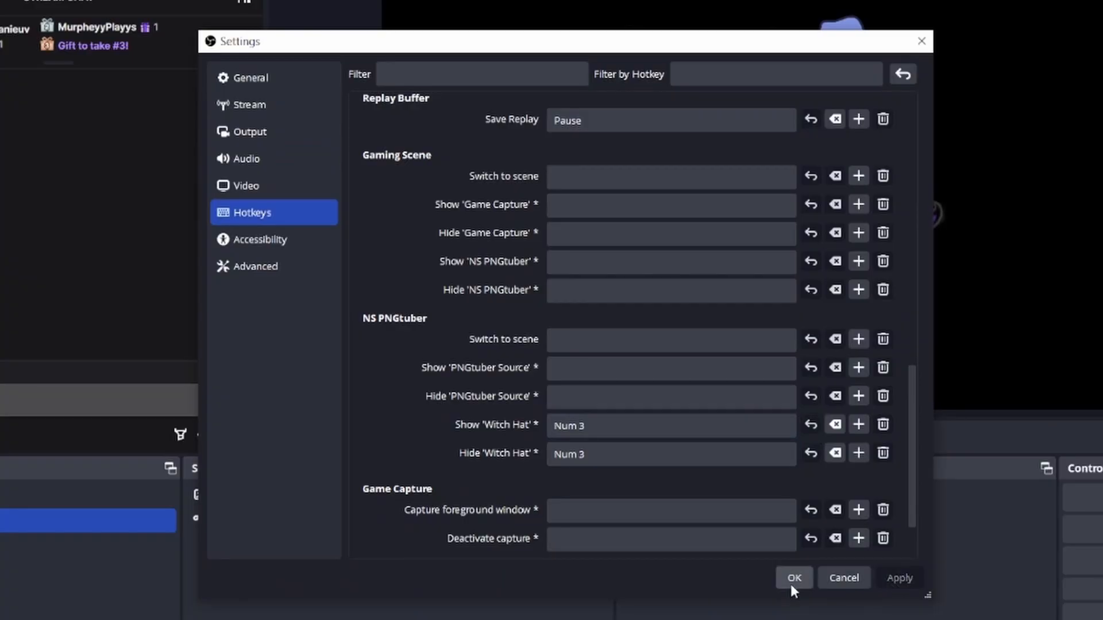
pyautogui.click(792, 586)
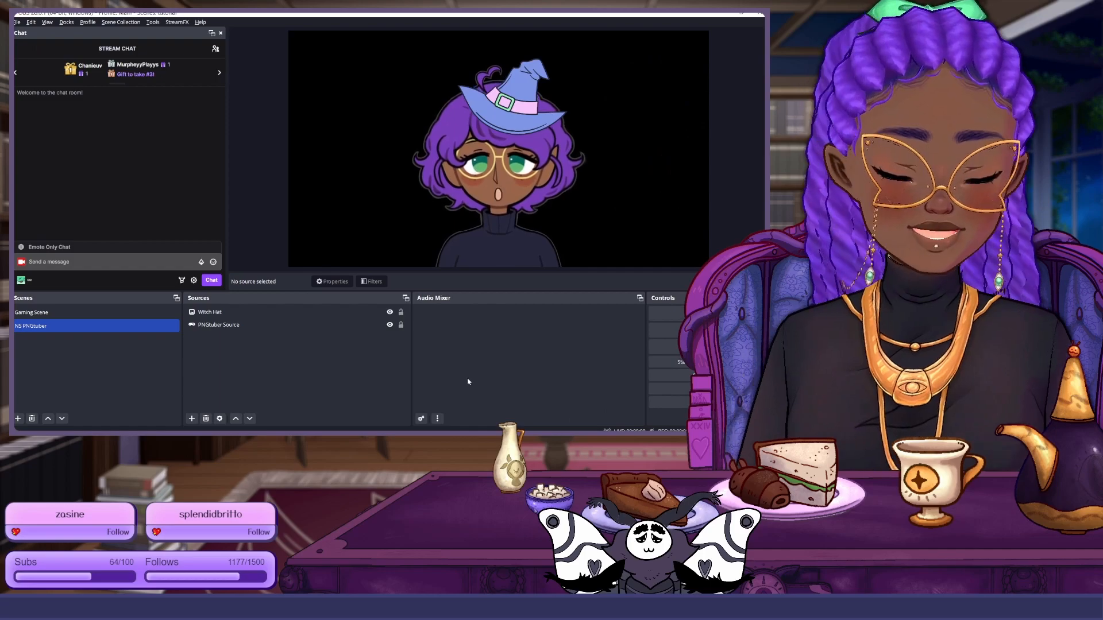
pyautogui.press('KP_3')
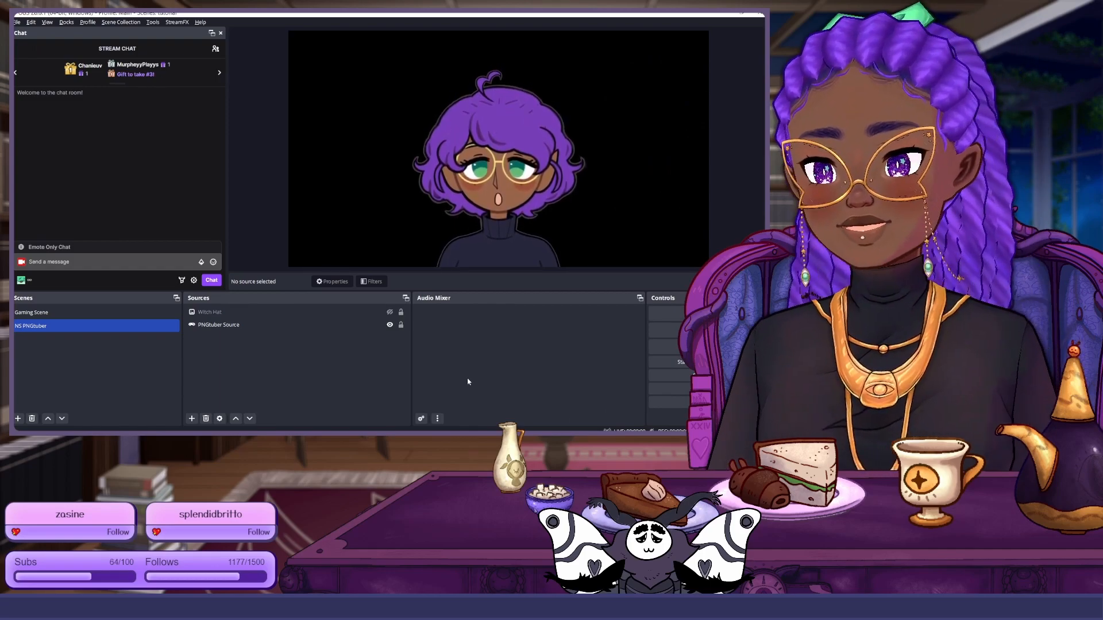
# Step: Show the Witch Hat in NS PNGtuber and set both its show transition and hide transition to Fade
pyautogui.press('KP_3')
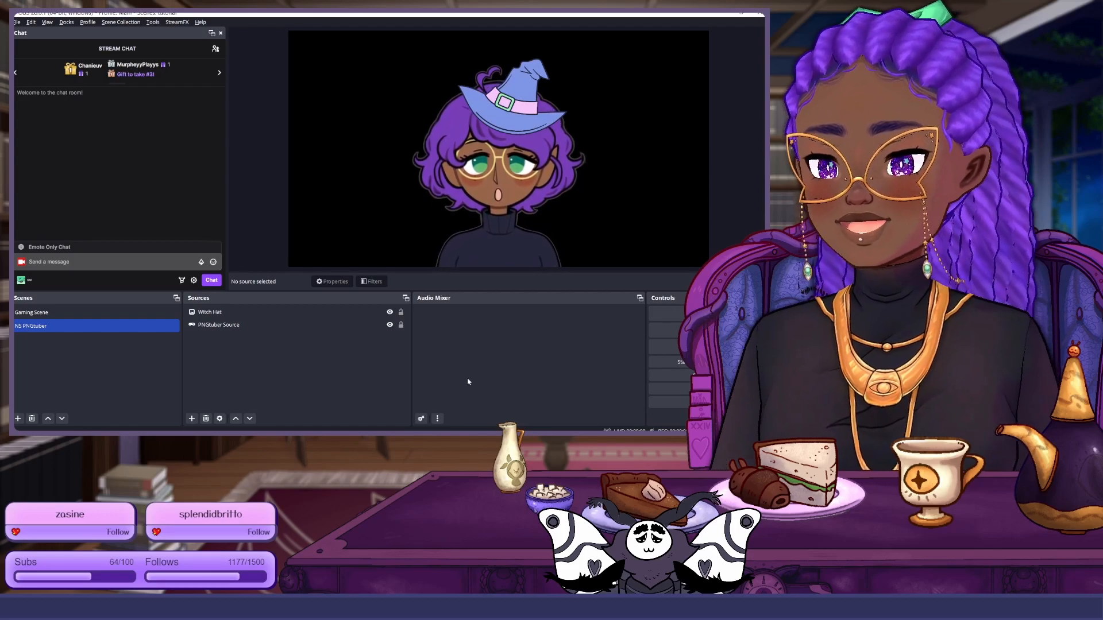
pyautogui.click(242, 313)
pyautogui.rightClick(242, 313)
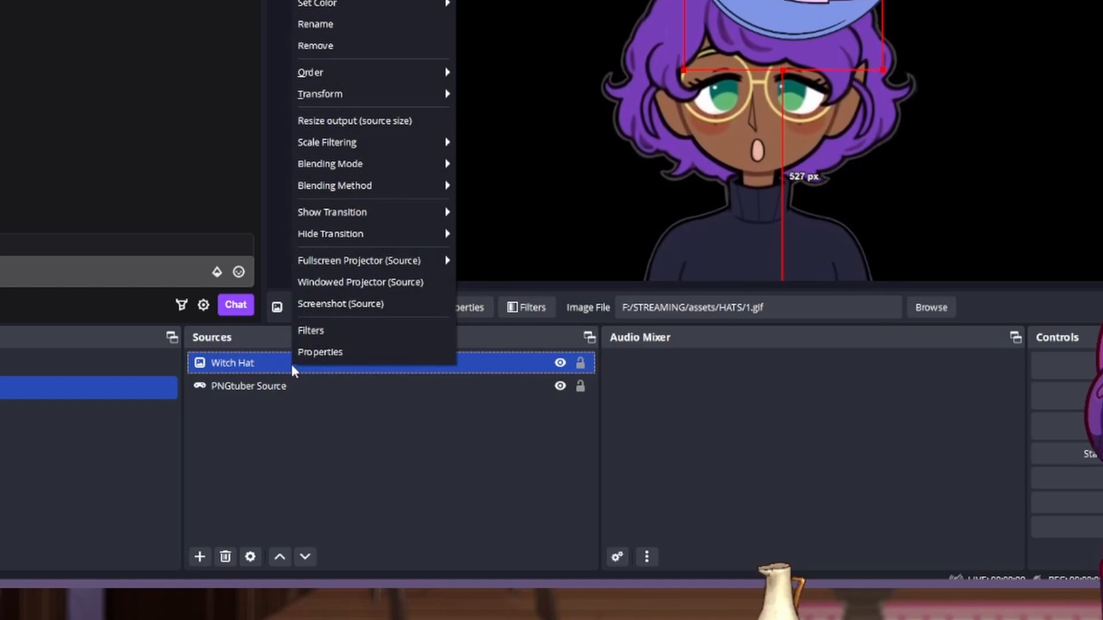
pyautogui.moveTo(405, 216)
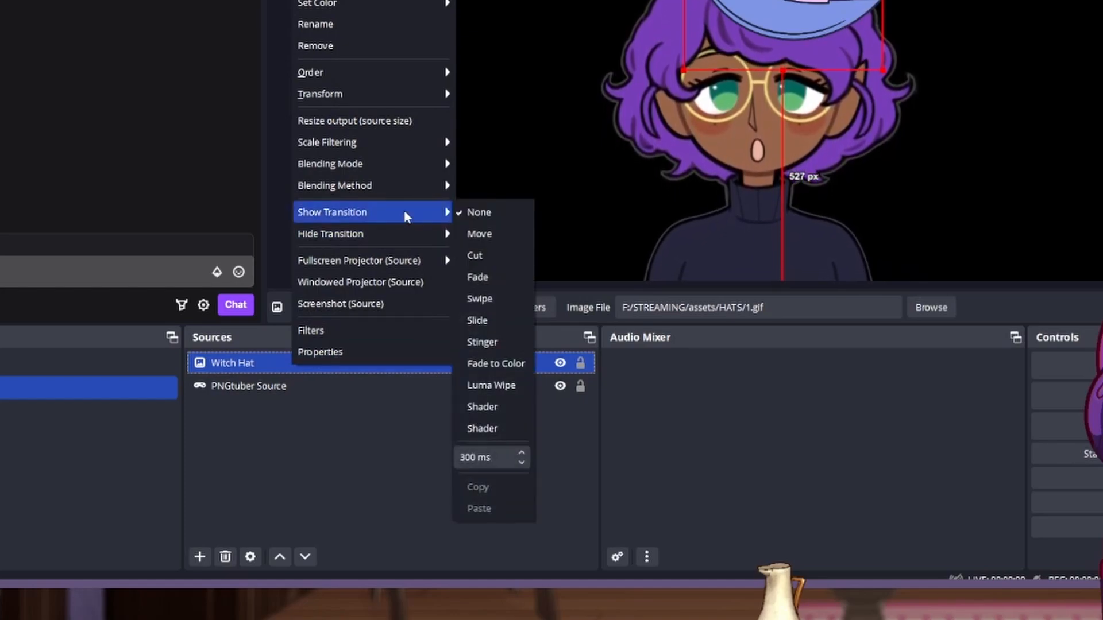
pyautogui.click(509, 279)
pyautogui.rightClick(278, 358)
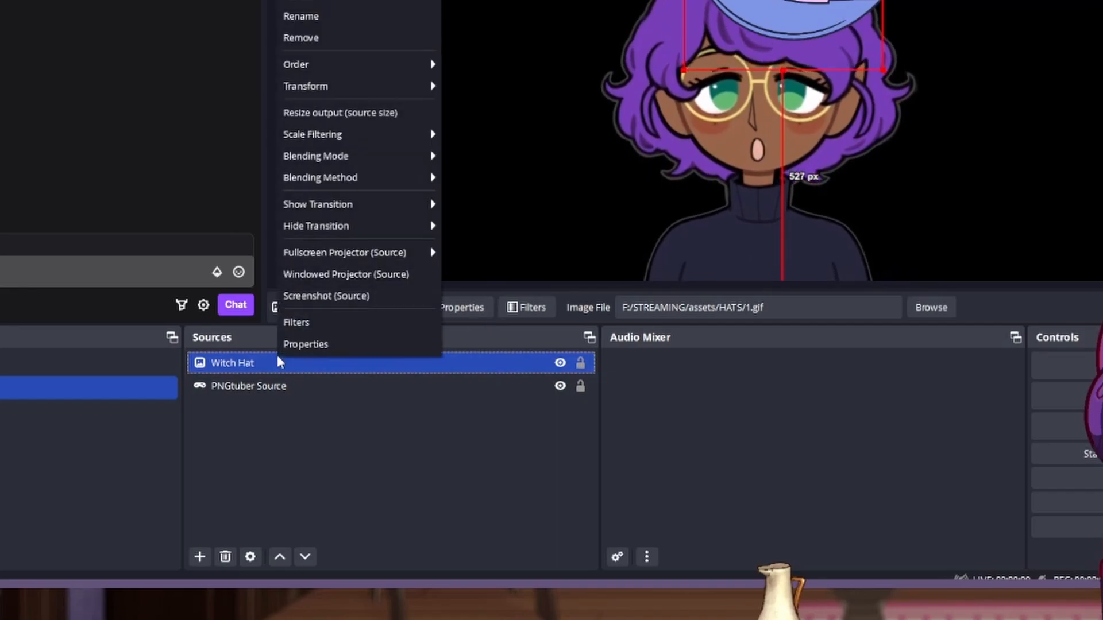
pyautogui.moveTo(406, 230)
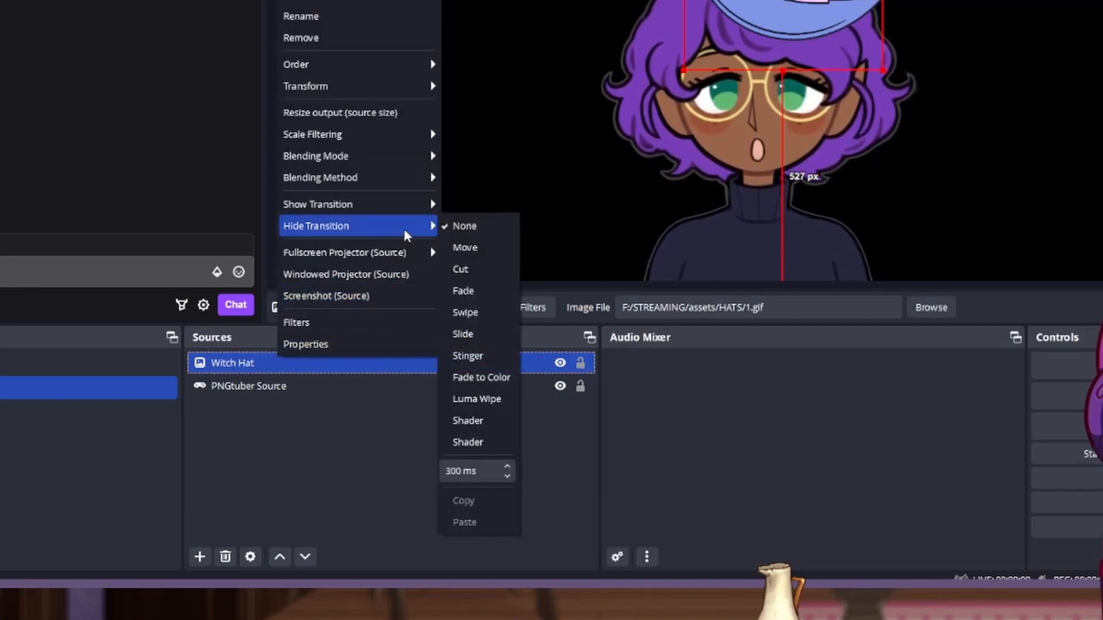
pyautogui.click(493, 292)
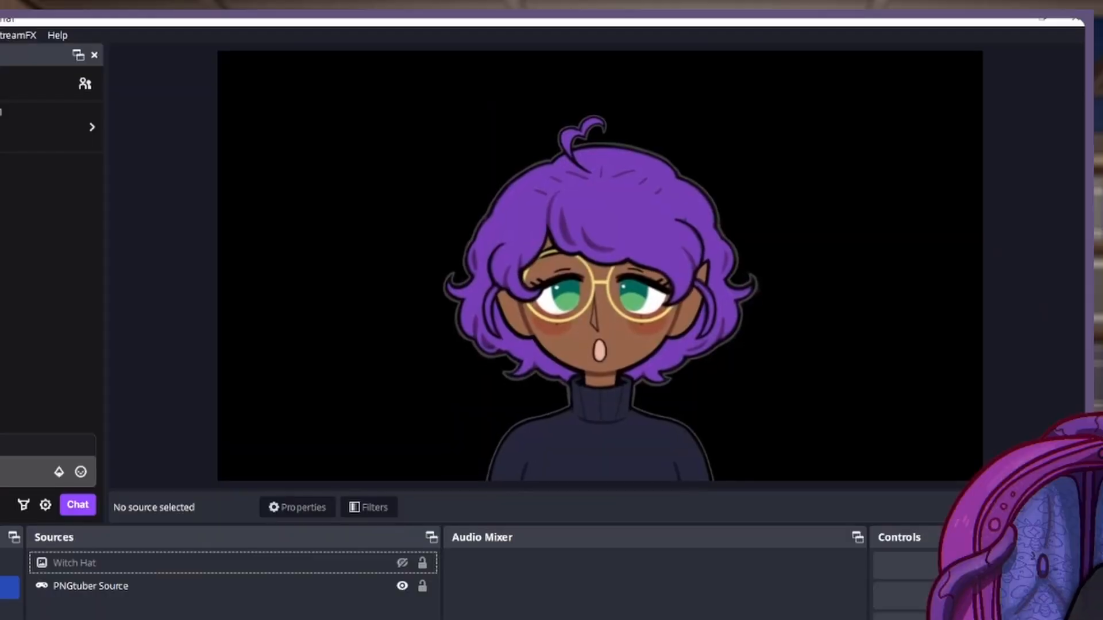
# Step: Toggle the Witch Hat's visibility on and off to preview its fade transitions, leaving the hat shown
pyautogui.click(390, 312)
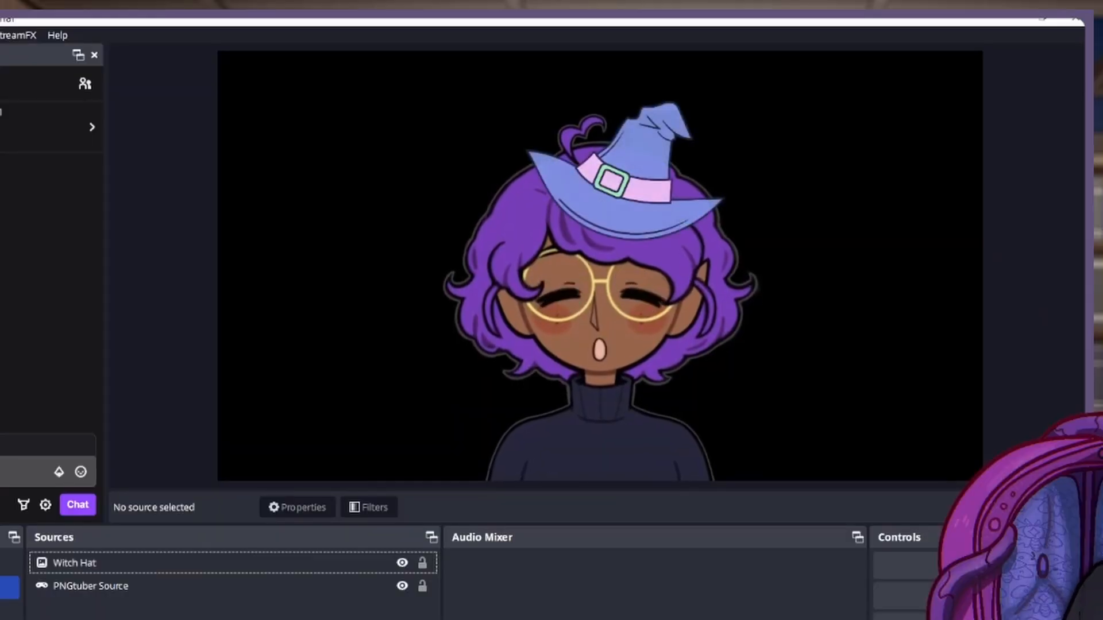
pyautogui.click(402, 563)
pyautogui.click(402, 563)
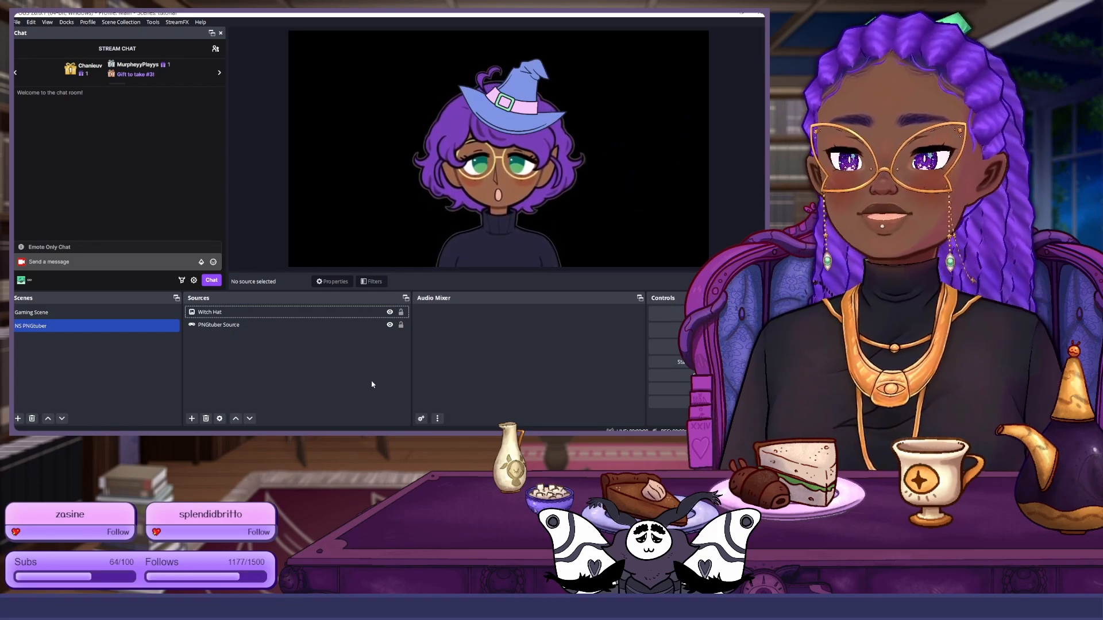
pyautogui.click(124, 325)
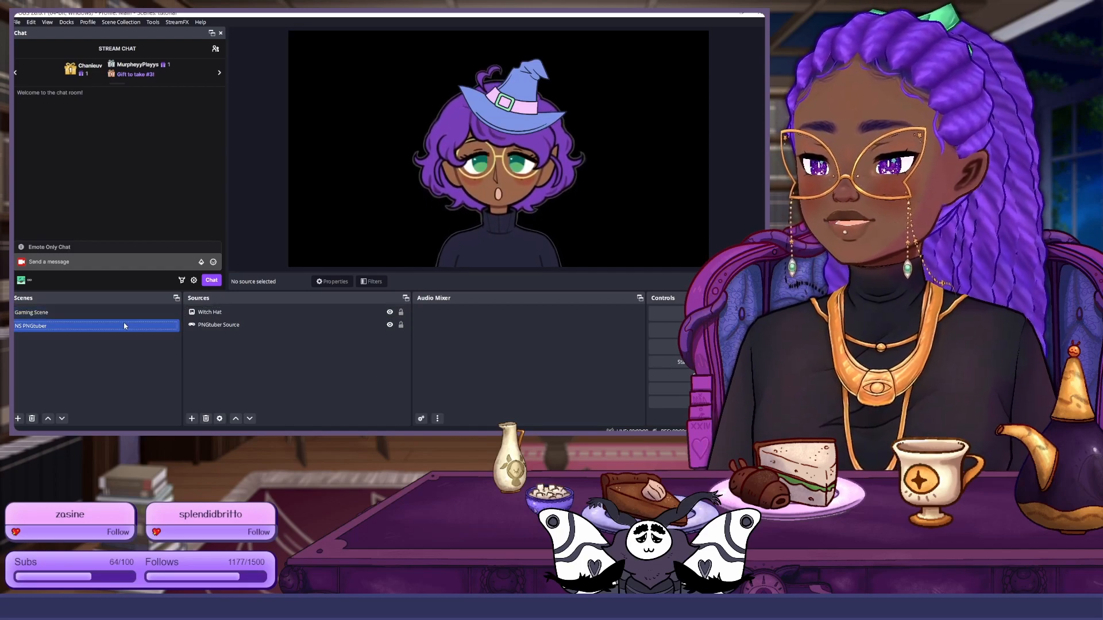
pyautogui.rightClick(124, 326)
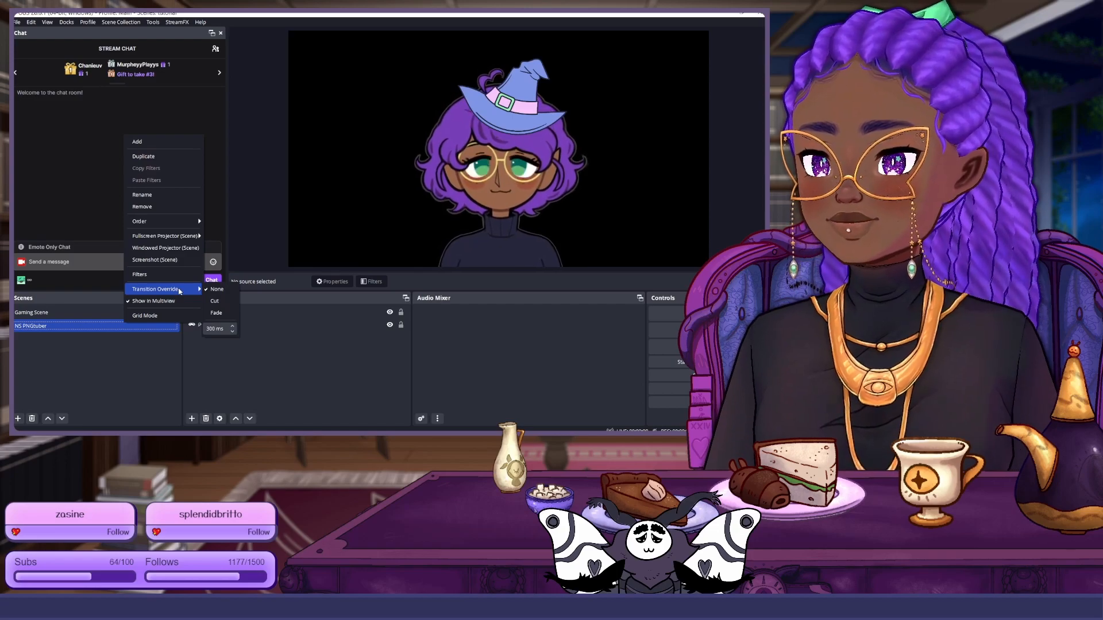
pyautogui.click(90, 394)
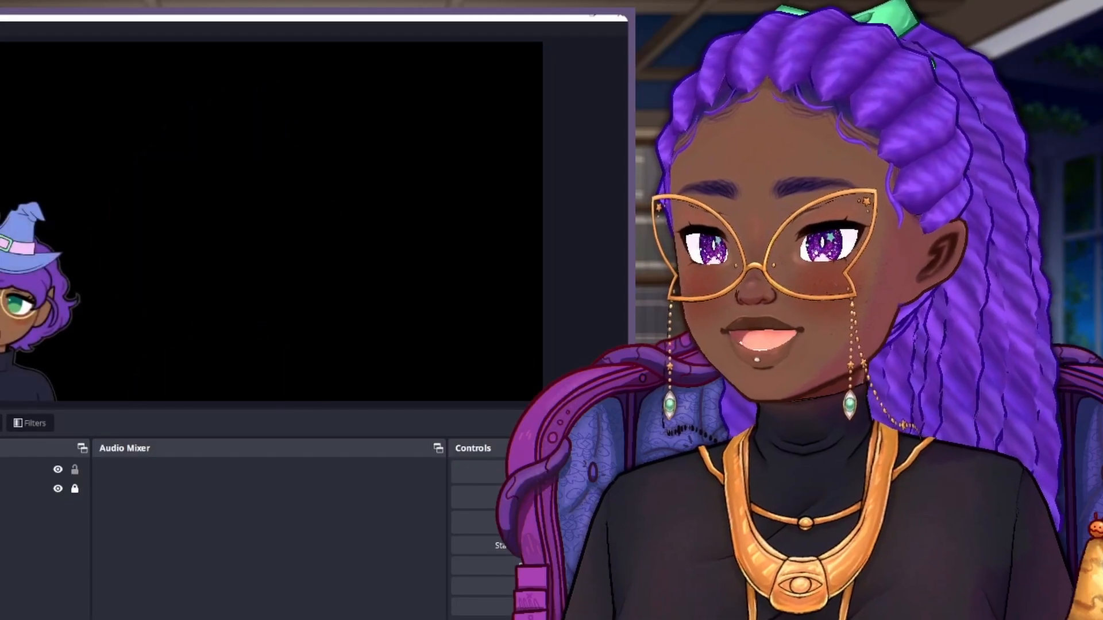